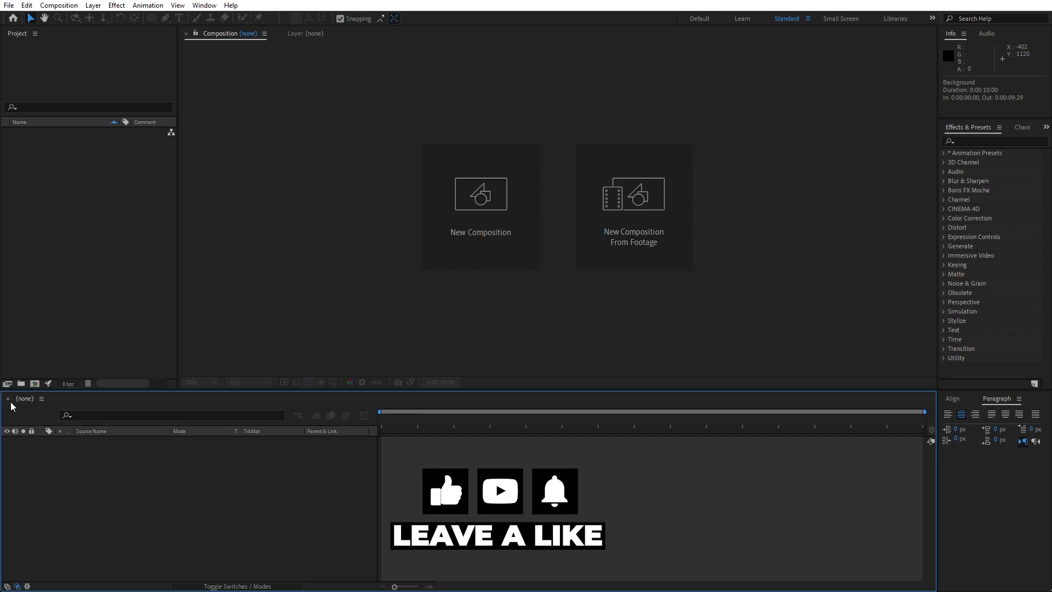
Step: Create a new composition named Final
click(36, 385)
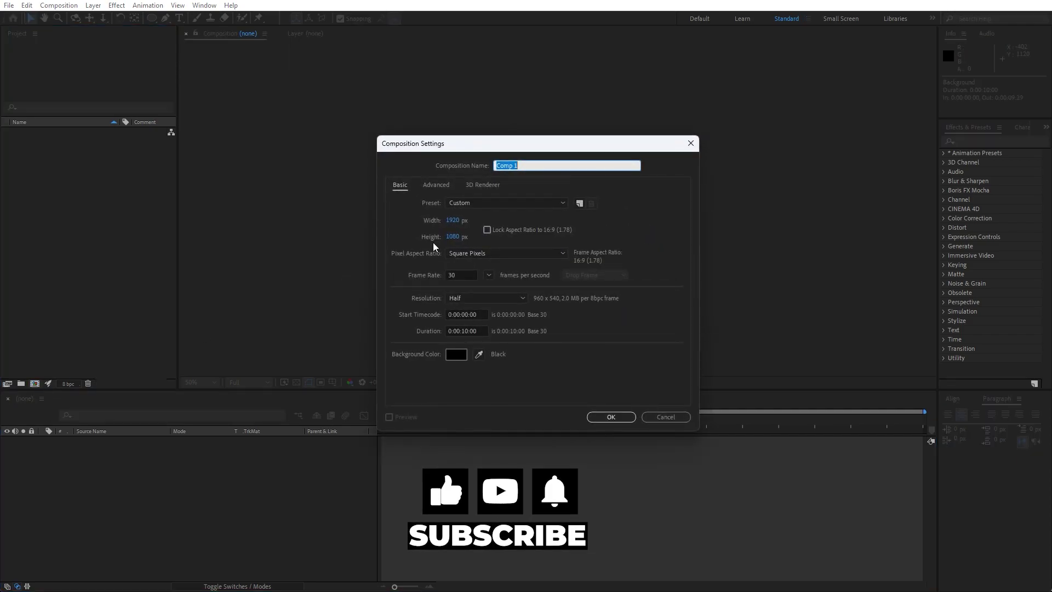
text(Final)
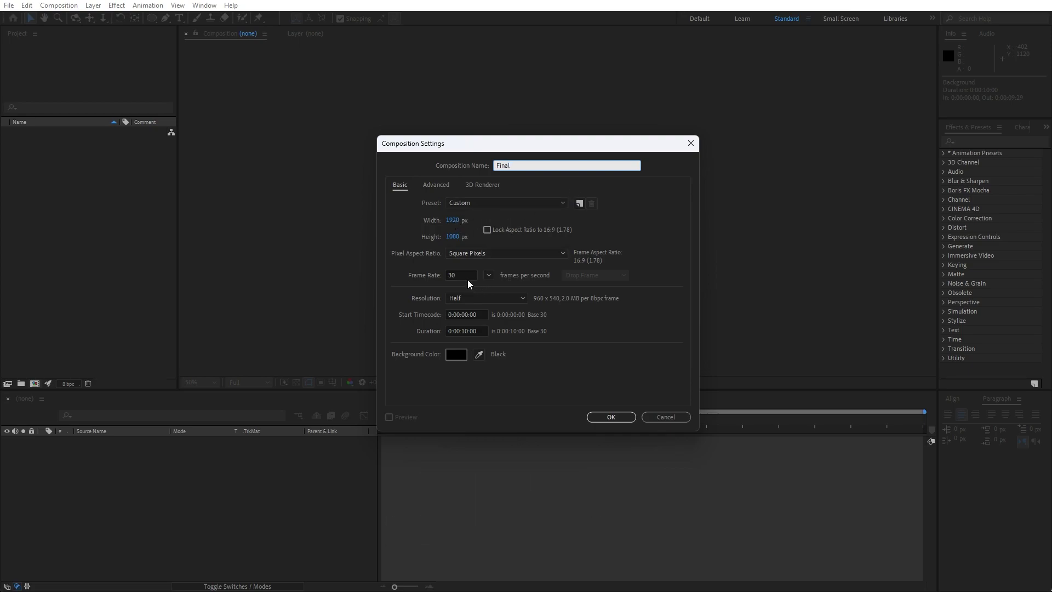
click(611, 417)
Step: Add a white solid layer named Background to the Final composition
right_click(152, 508)
mouse_move(215, 371)
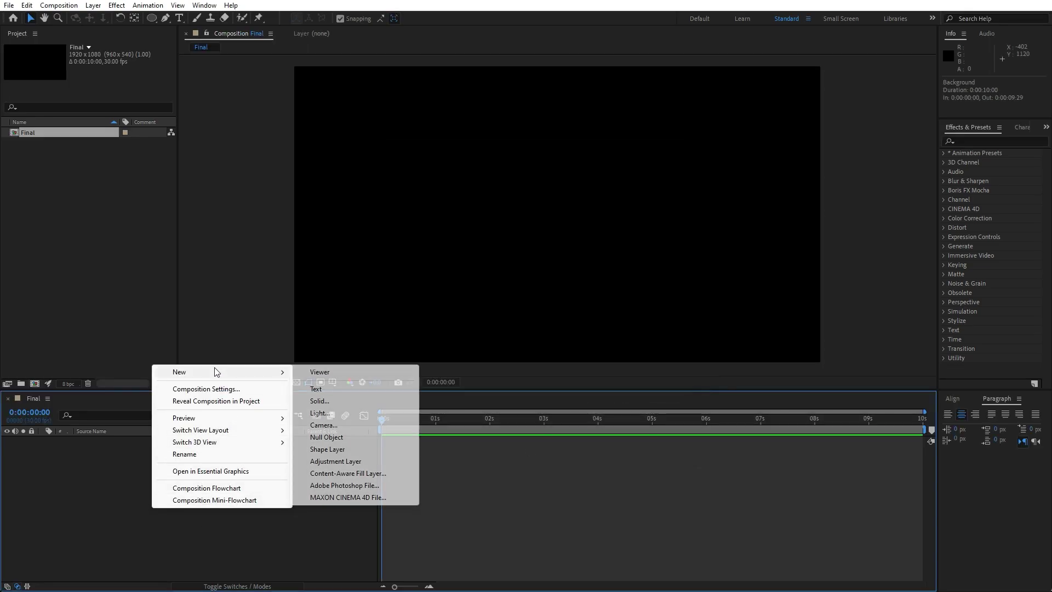
click(333, 405)
text(Background)
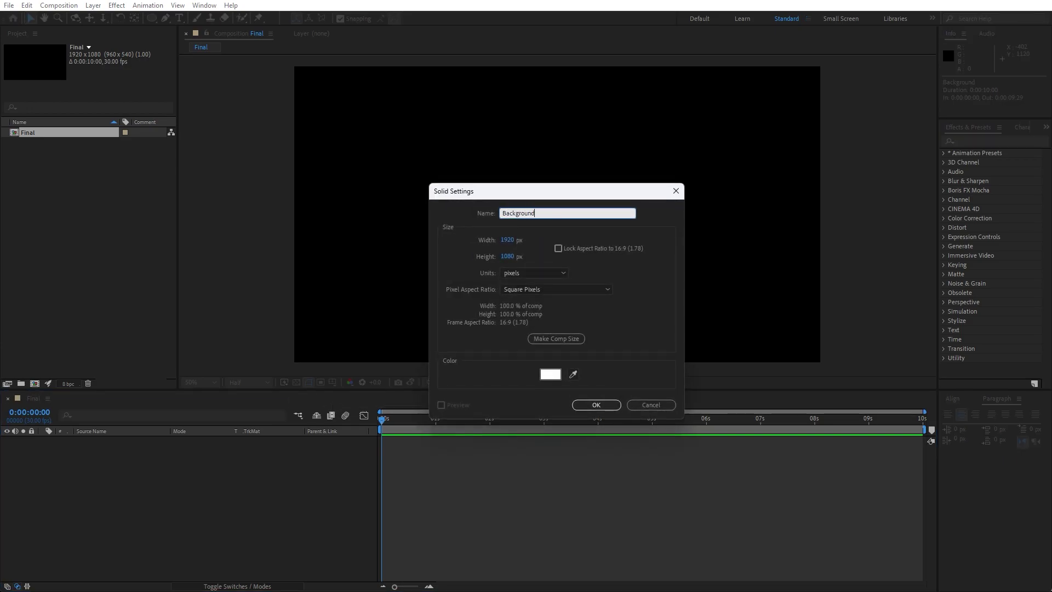
key(Return)
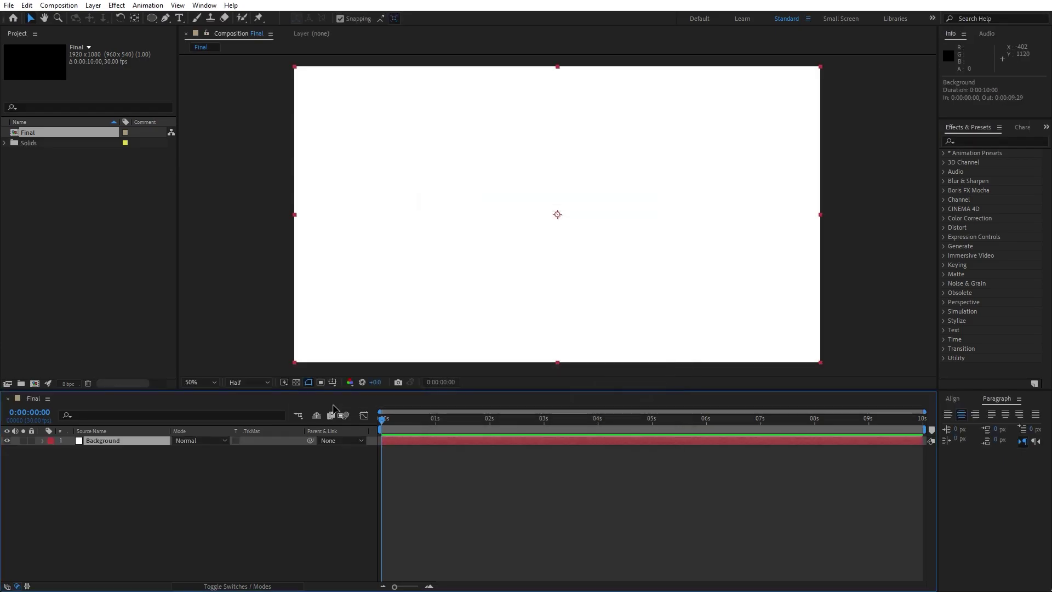
Step: Apply a Gradient Overlay layer style to Background and open its gradient editor
right_click(97, 442)
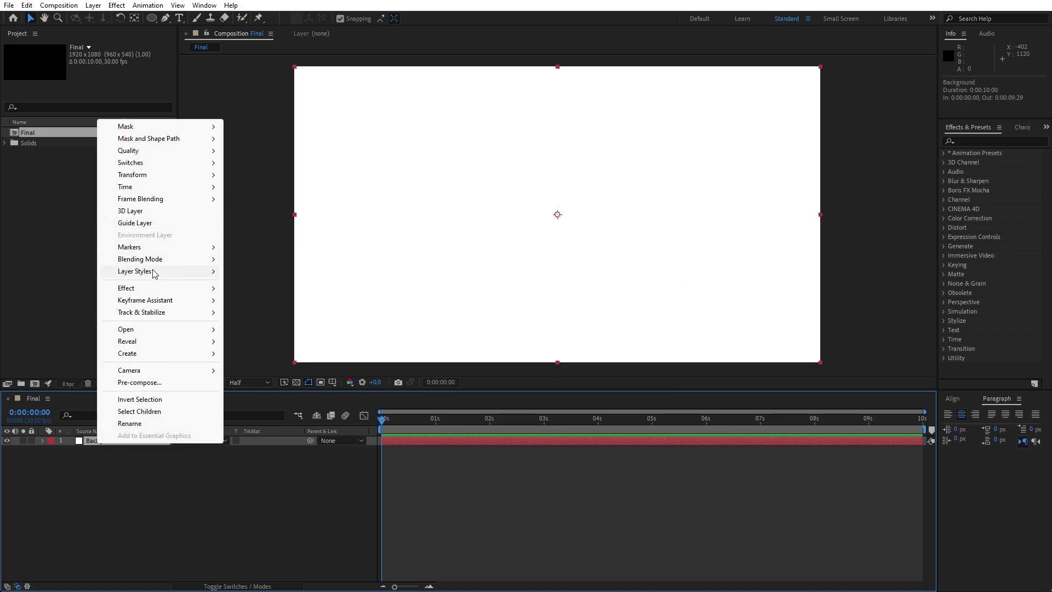
mouse_move(159, 274)
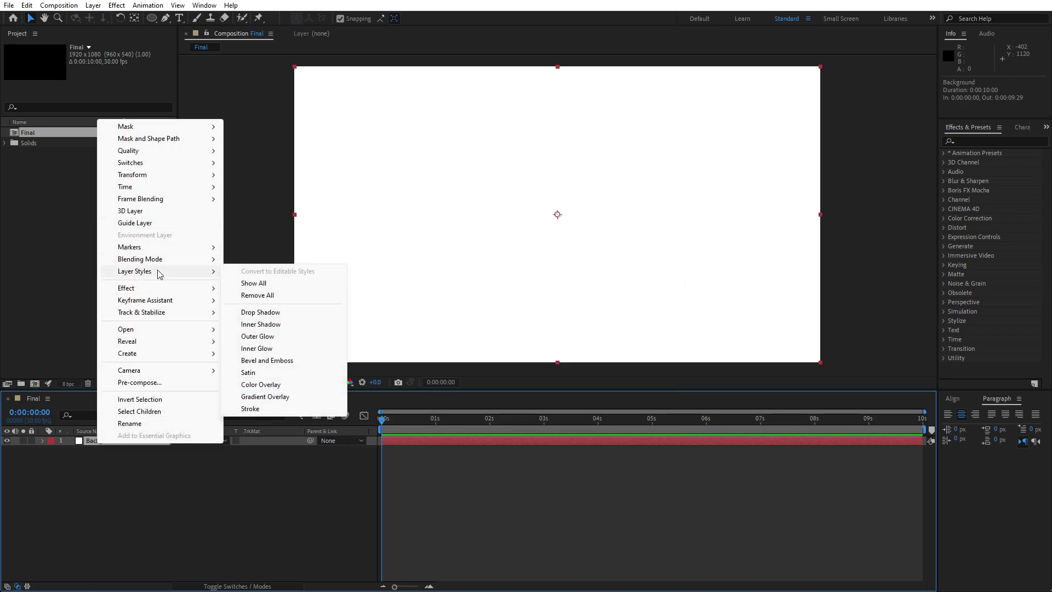
click(265, 396)
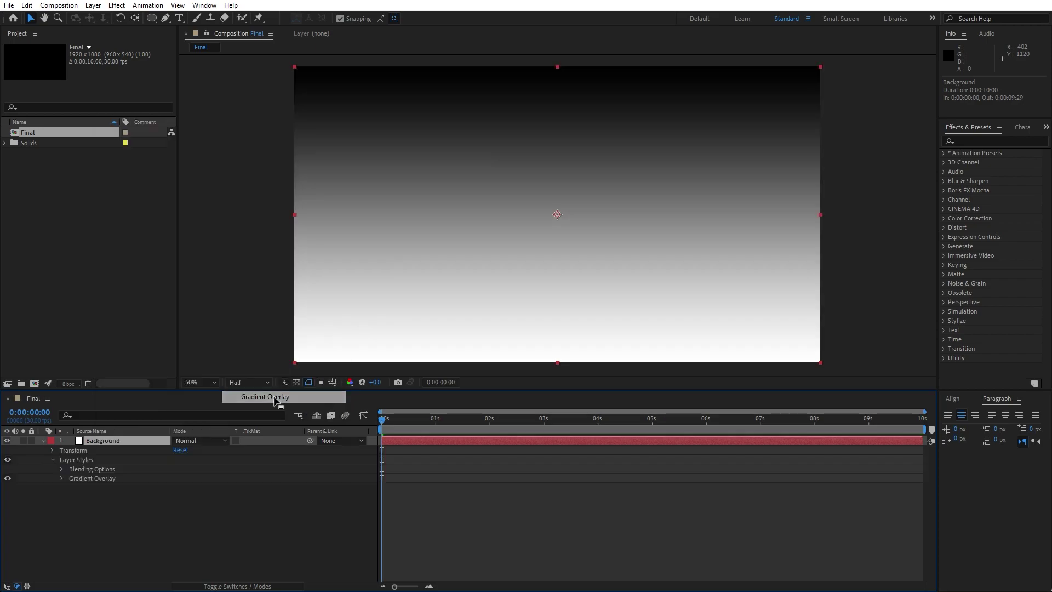
click(61, 477)
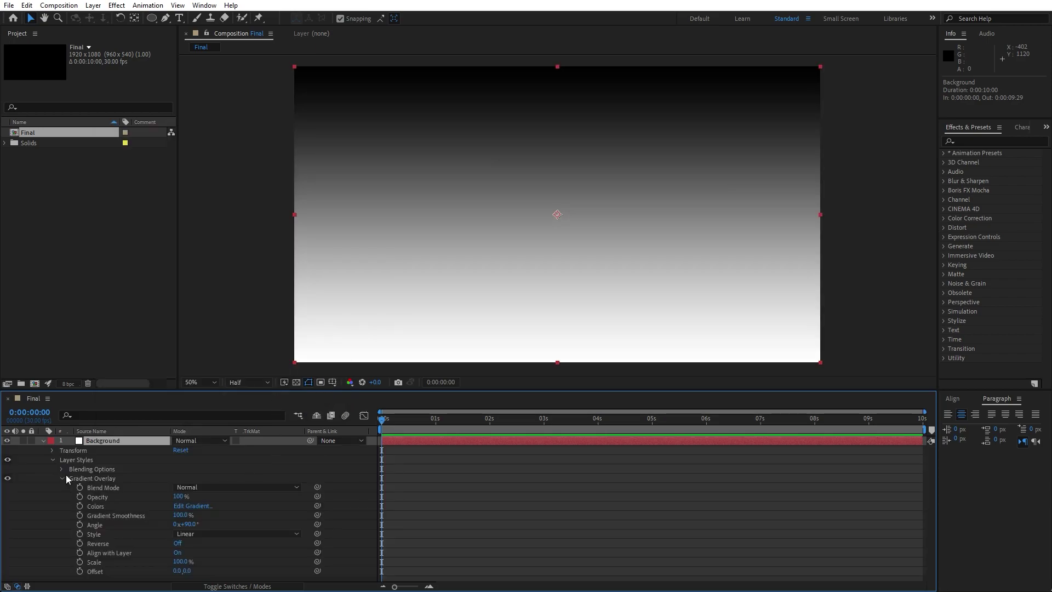
click(192, 505)
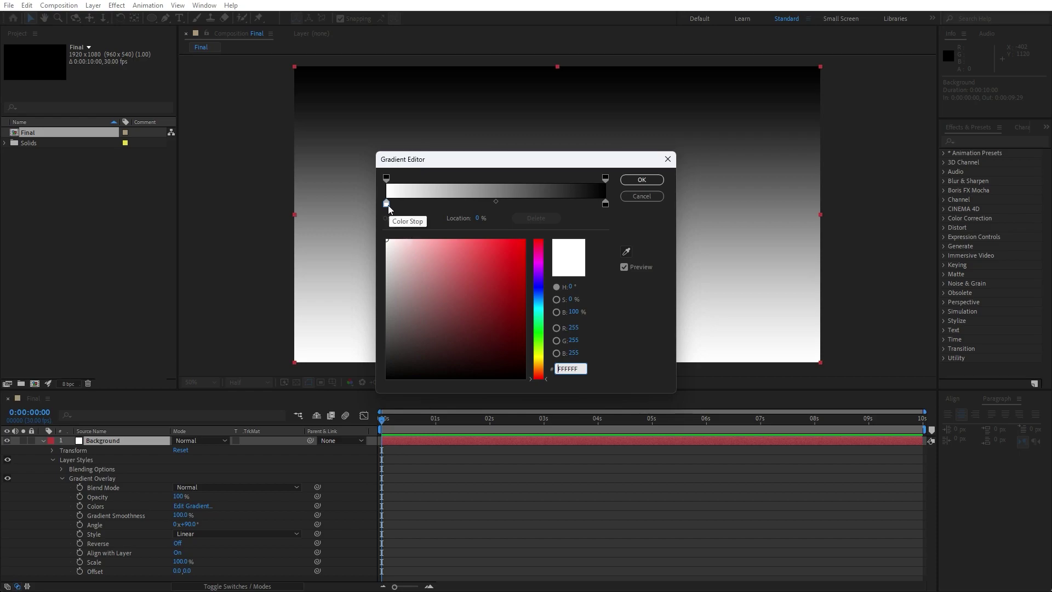
Step: Add five colour stops at about 15%, 31%, 49%, 68% and 85%
click(419, 204)
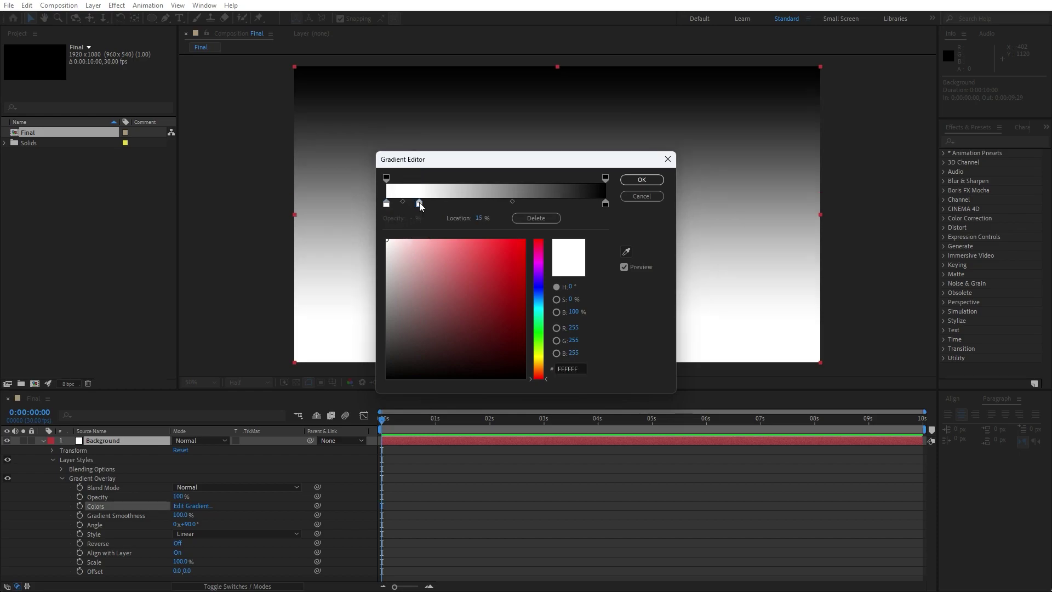
click(454, 204)
click(493, 204)
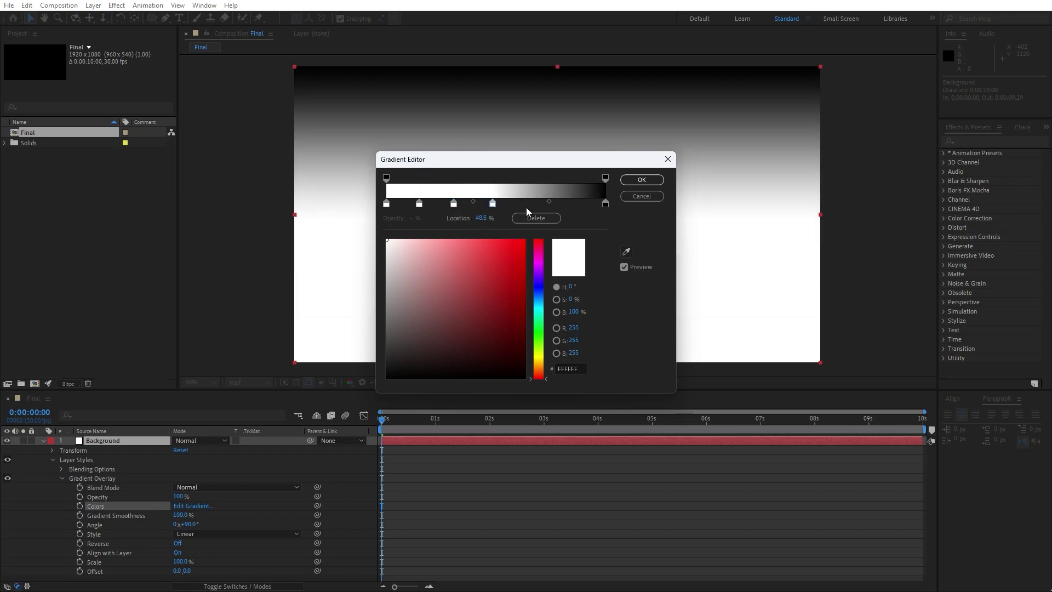
click(535, 204)
click(573, 204)
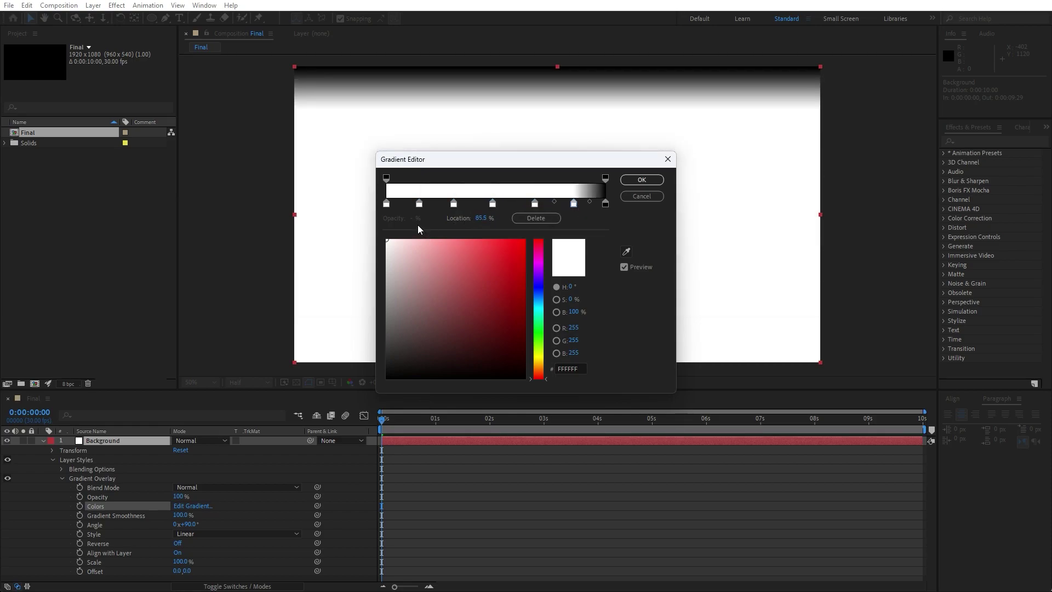
Step: Colour the 0% stop cyan, the 15% stop blue, and shift the 49% stop toward magenta
click(386, 204)
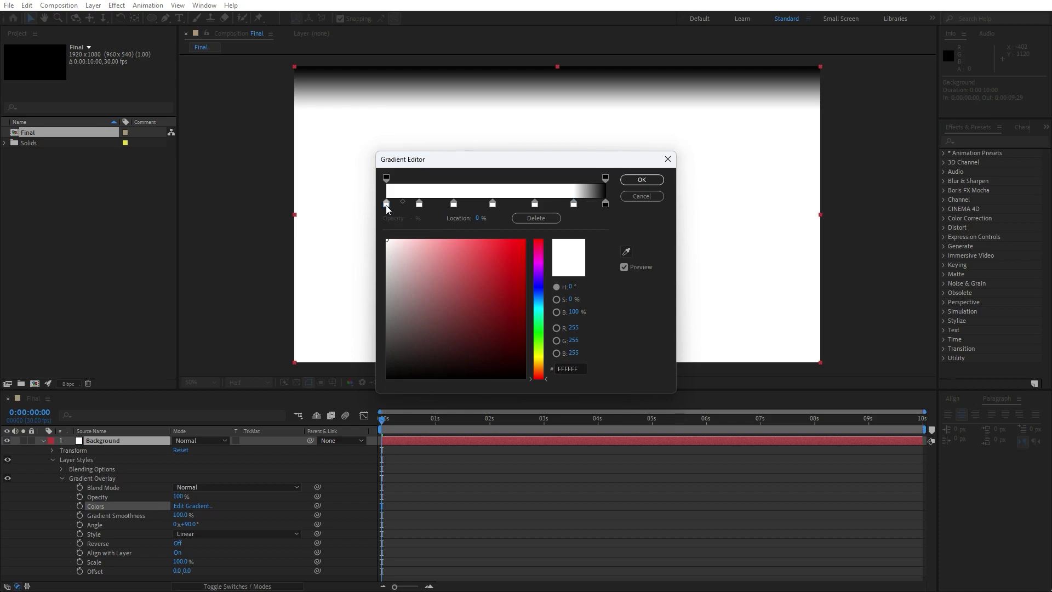
click(539, 306)
drag(501, 262, 499, 263)
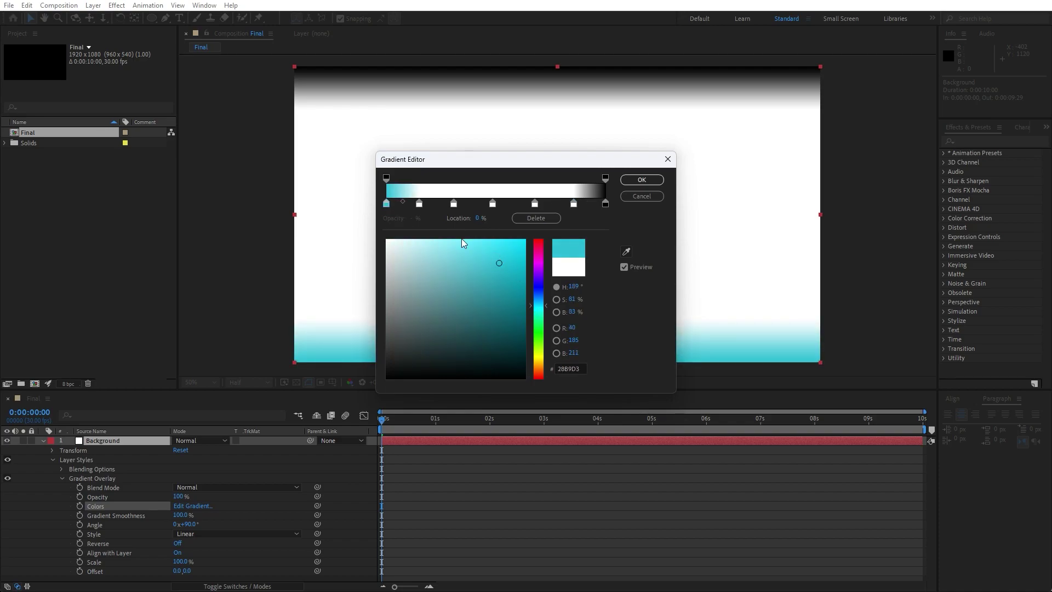
click(419, 204)
drag(540, 292, 504, 241)
click(453, 204)
click(493, 203)
click(539, 269)
Step: Make the 67.8% stop magenta, 85.5% pink-red and the 100% end stop cyan
click(535, 204)
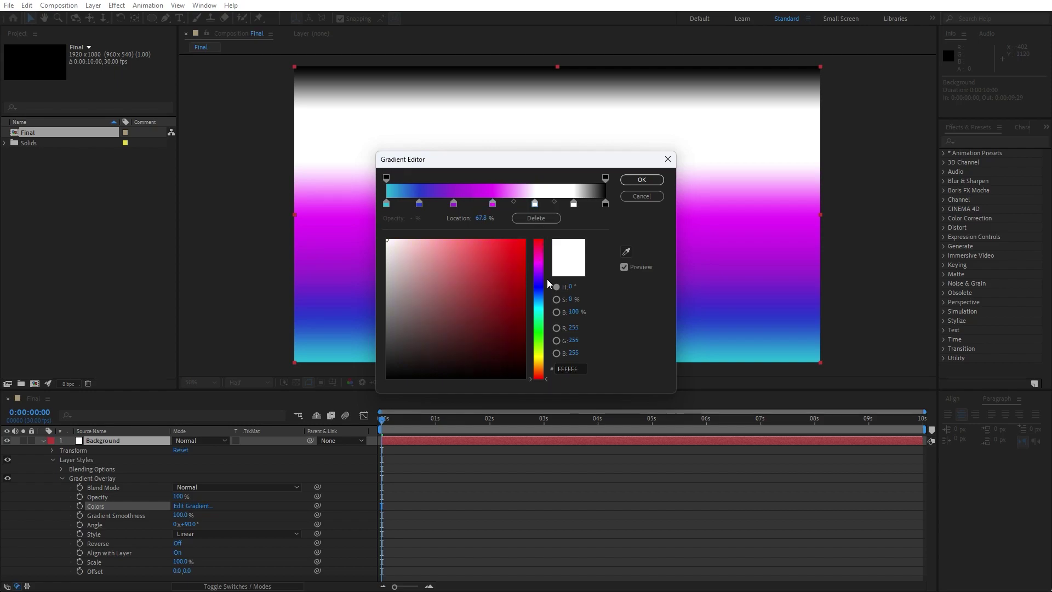
click(540, 257)
click(493, 241)
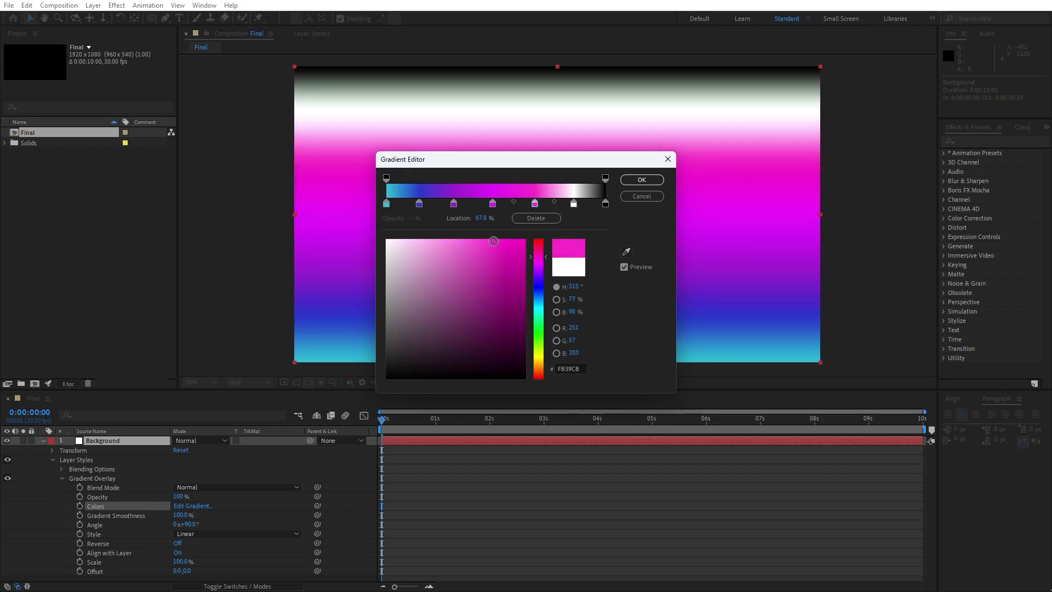
click(574, 204)
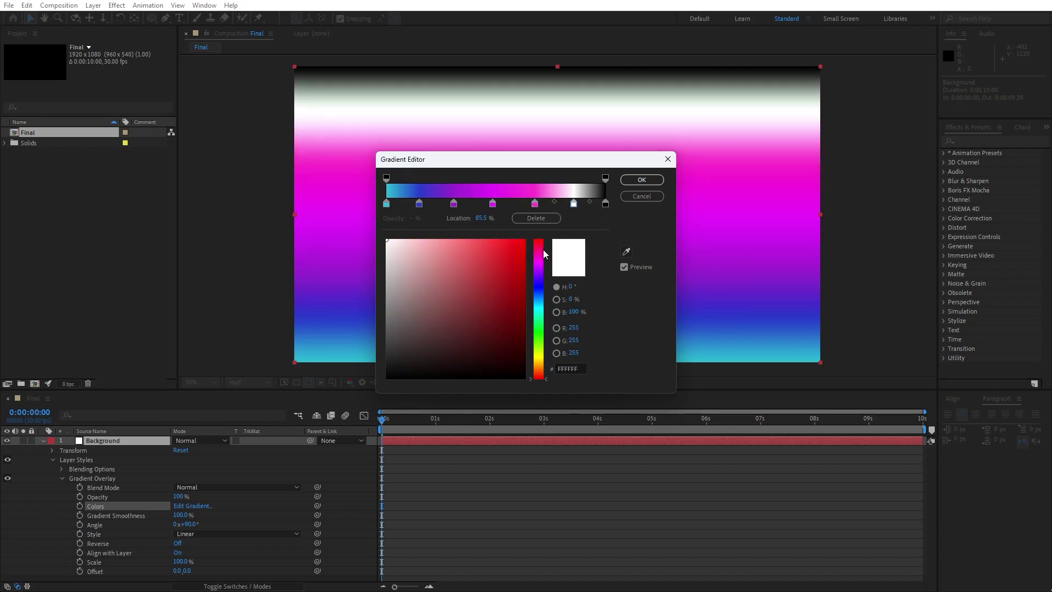
click(539, 245)
drag(500, 249, 505, 245)
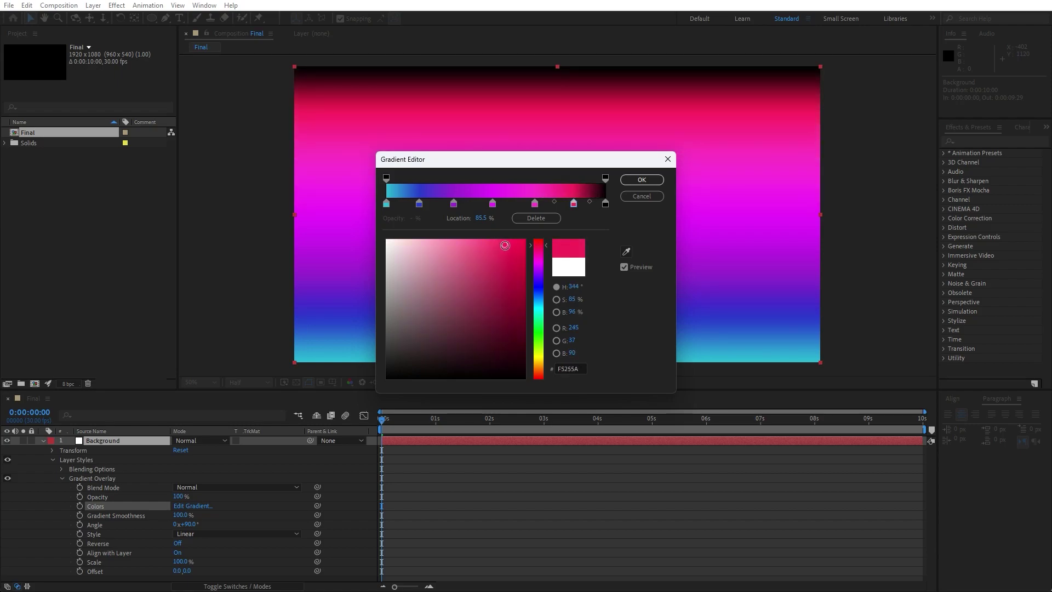
click(605, 204)
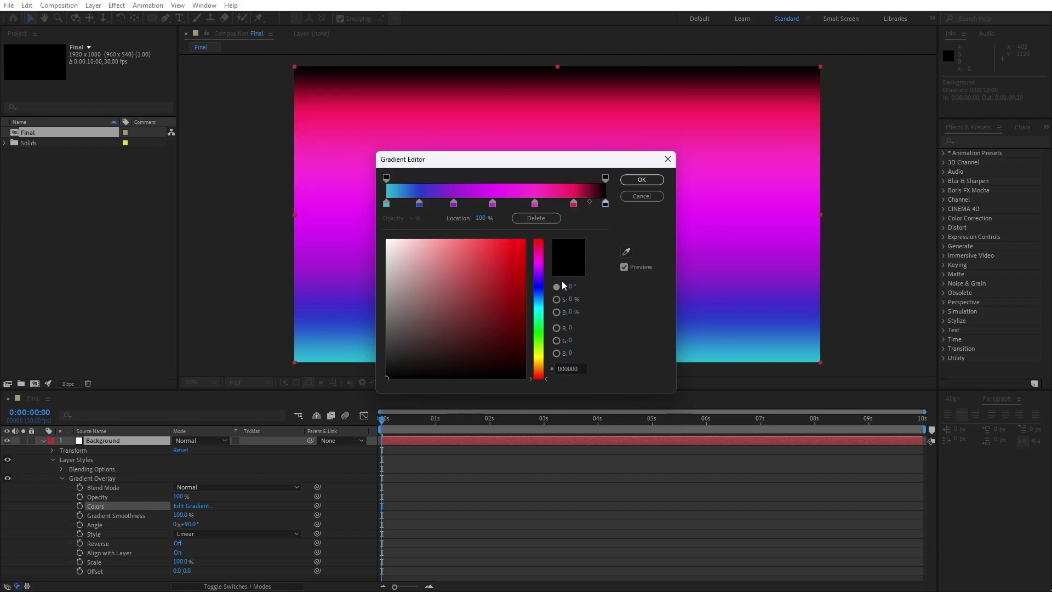
click(541, 302)
drag(508, 274, 485, 260)
click(641, 180)
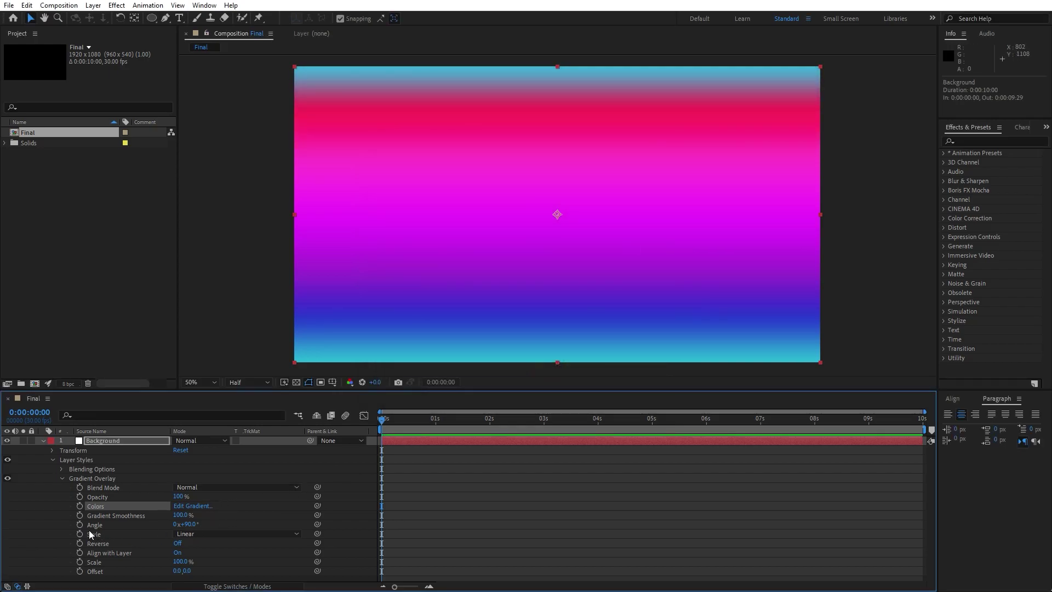
Step: Set the Gradient Overlay angle to -45° and its style to Reflected
click(188, 524)
click(45, 500)
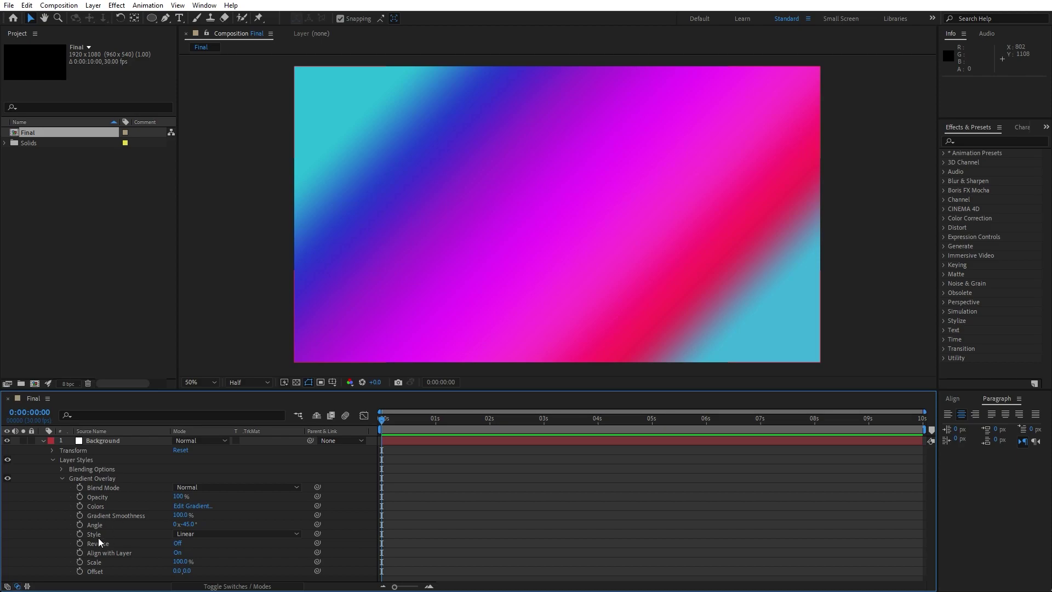
click(213, 533)
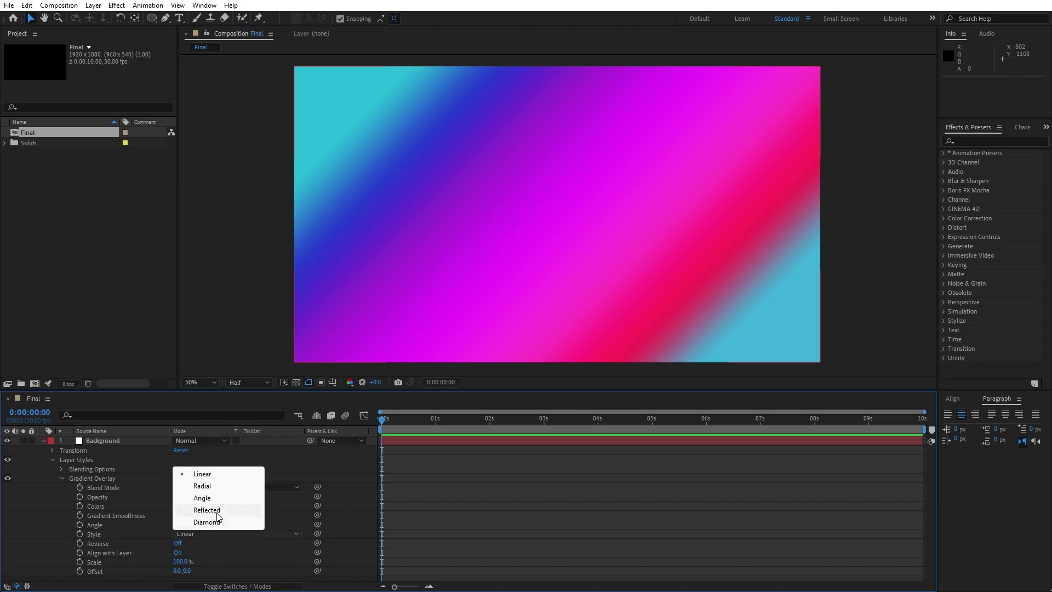
click(215, 510)
click(44, 441)
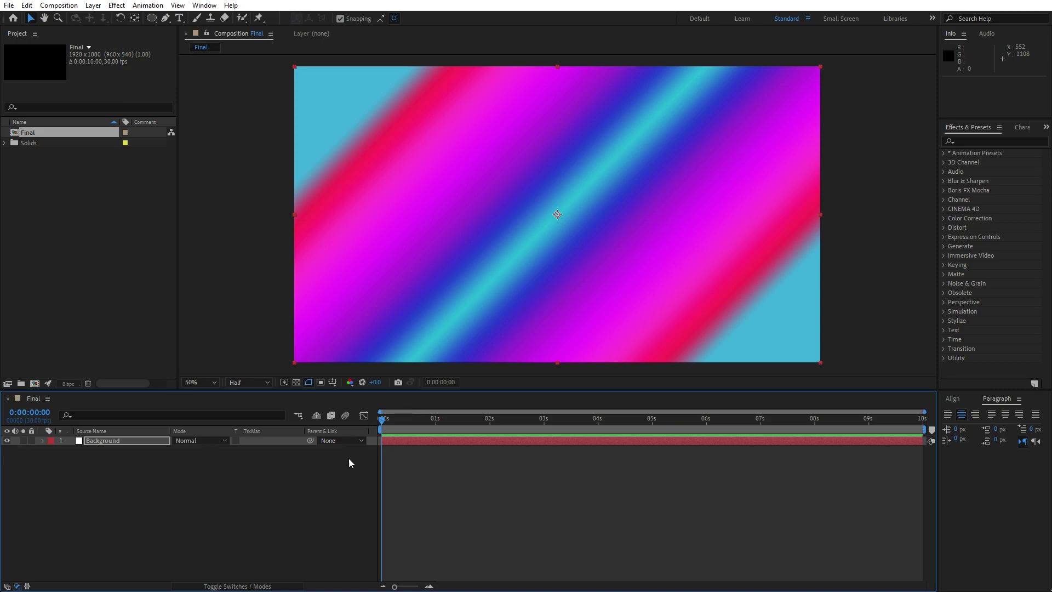
Step: Pre-compose the Background layer into a new composition named Background
click(93, 442)
right_click(93, 441)
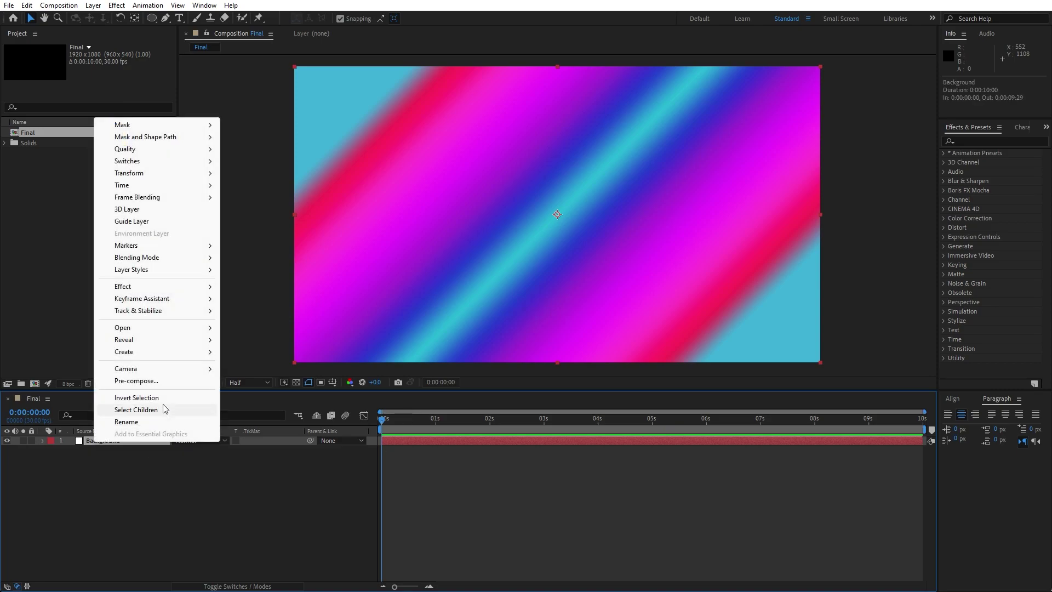
click(159, 381)
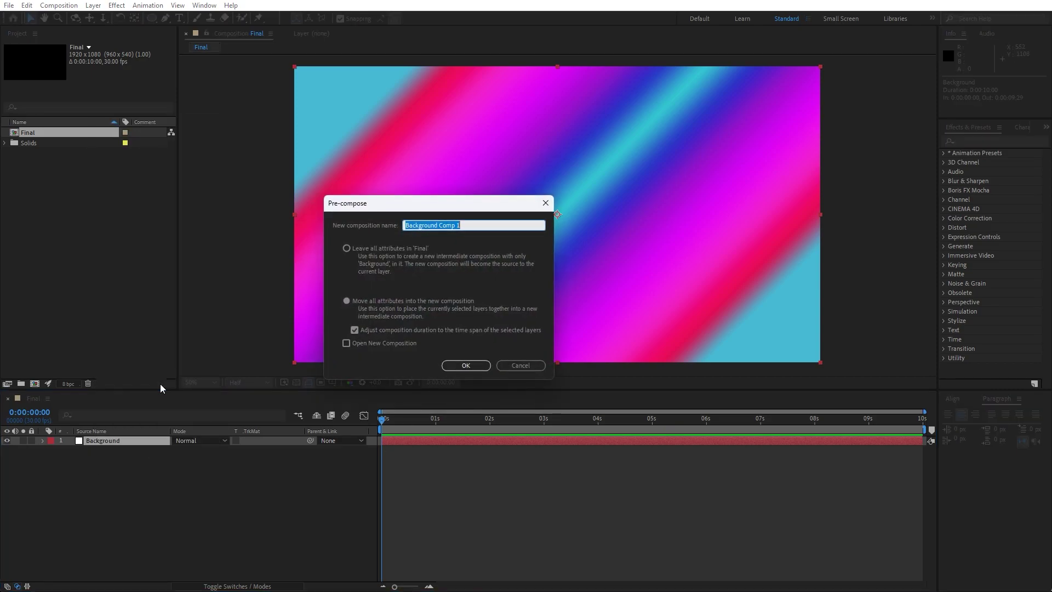
text(Ba)
click(467, 365)
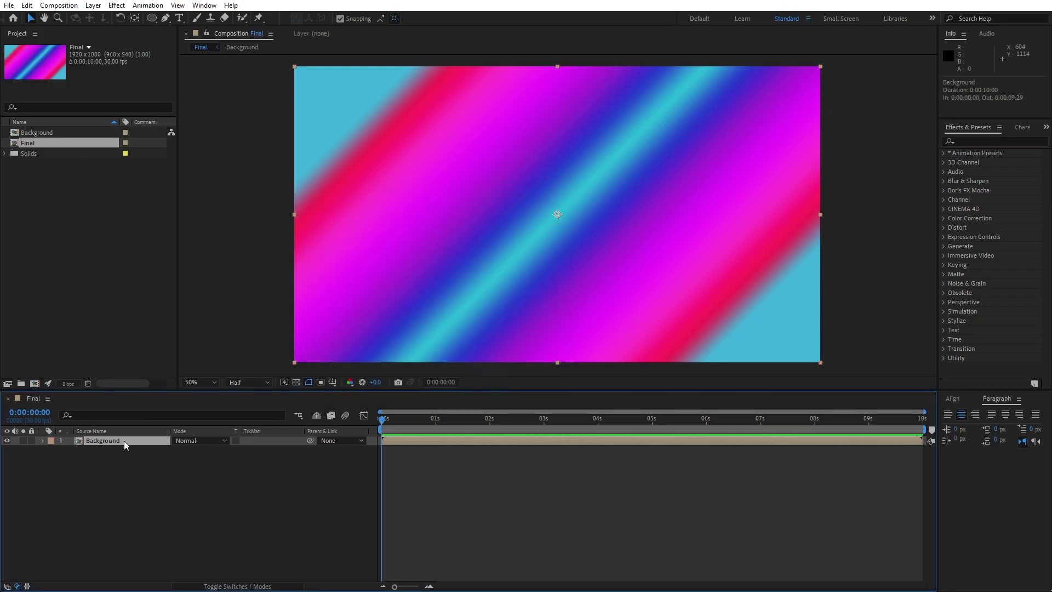
Step: Duplicate the Background layer and search the effects for 'turbu'
click(27, 5)
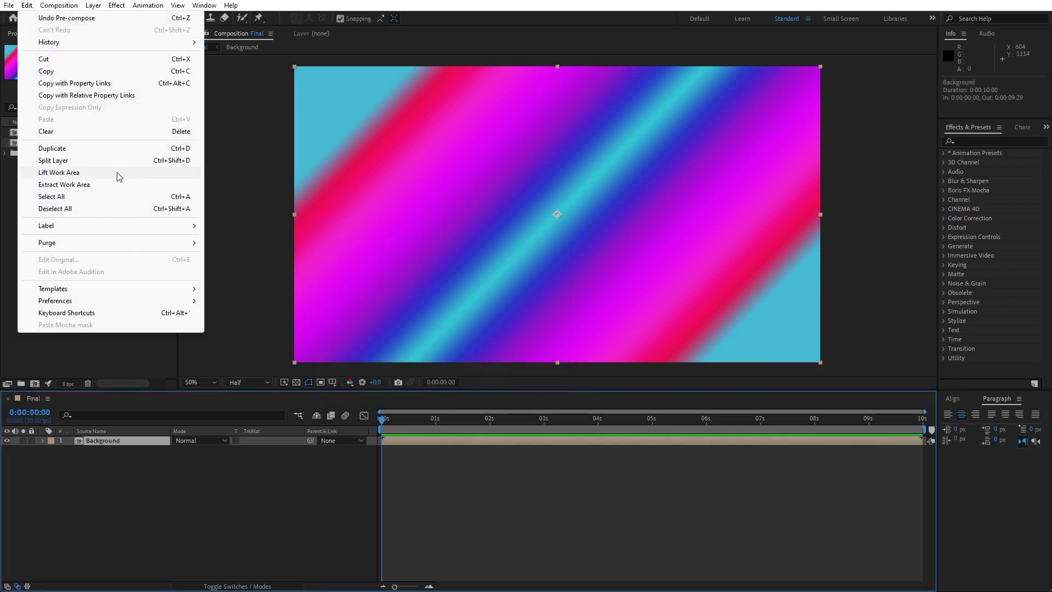
click(93, 148)
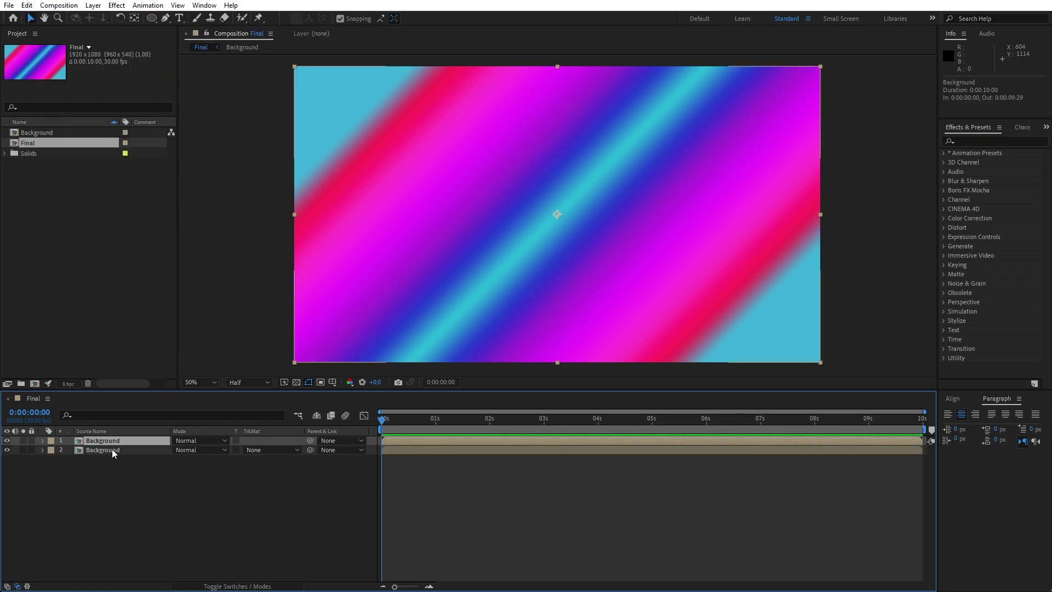
click(975, 141)
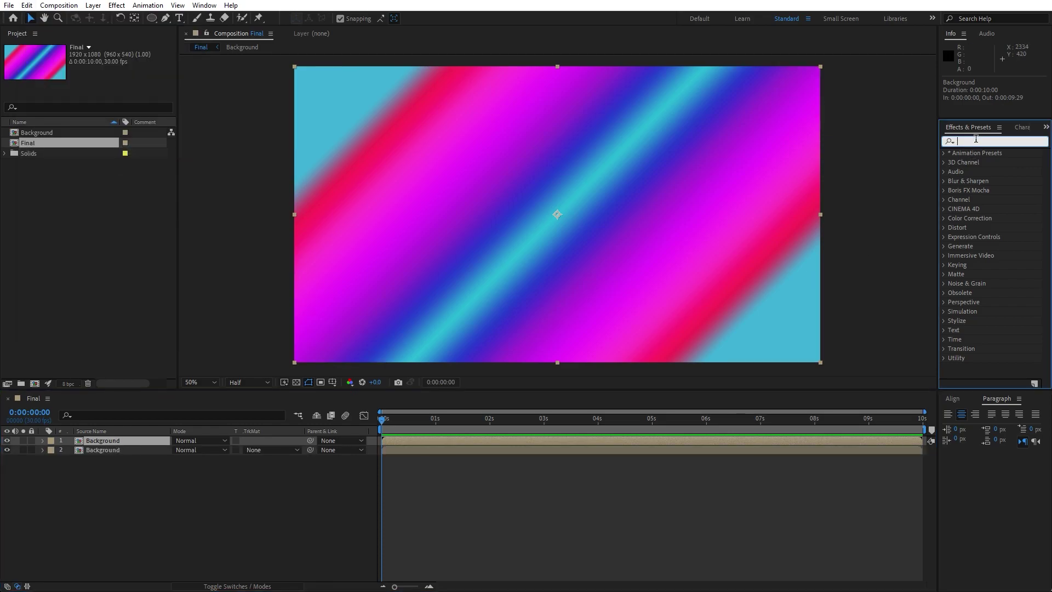
text(turbu)
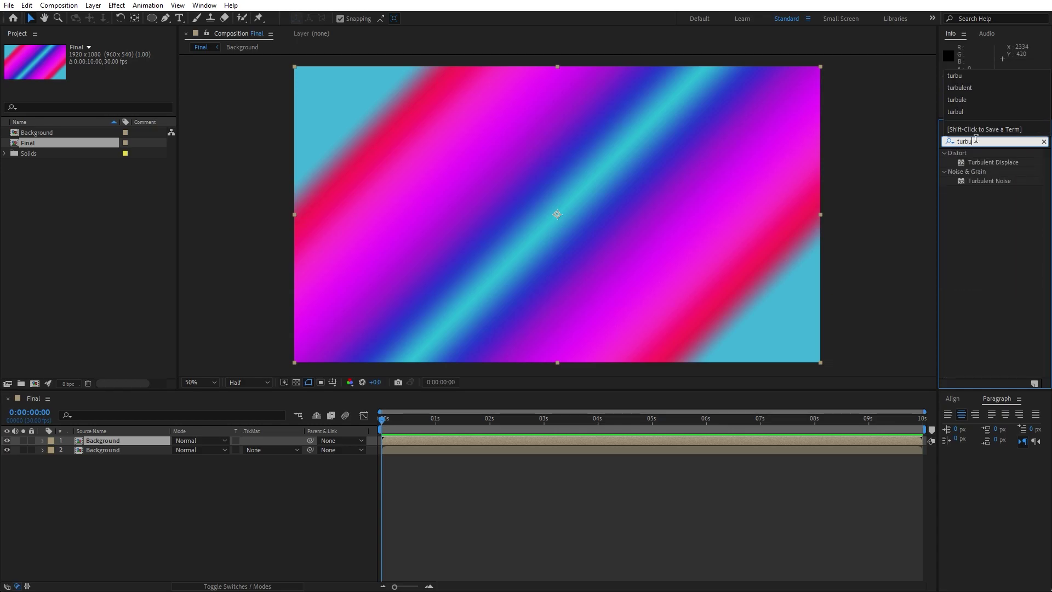
click(204, 5)
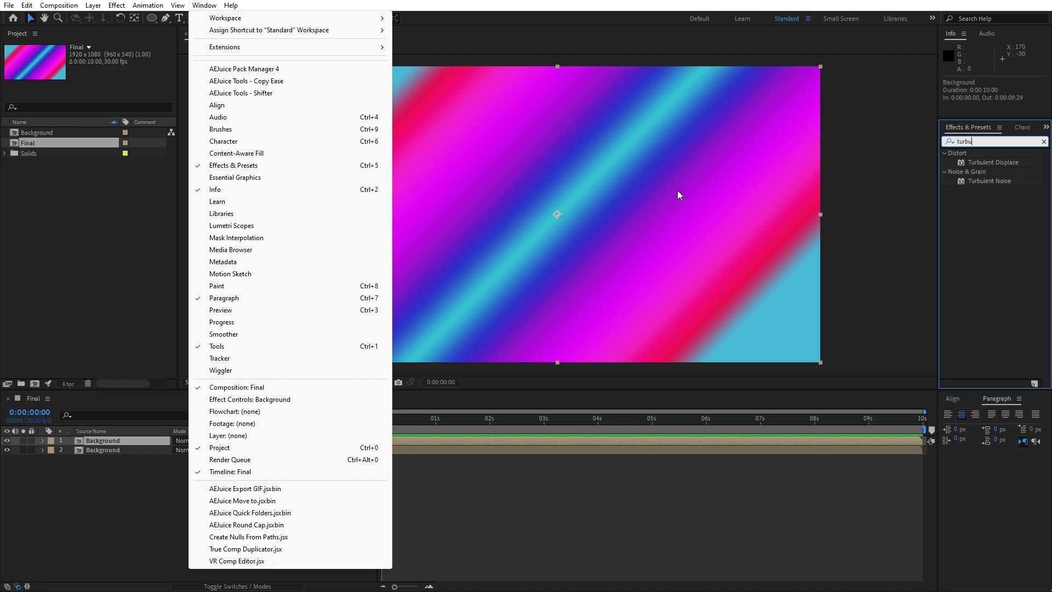
click(1009, 228)
Step: Apply Turbulent Displace to the top Background layer with Amount -800
drag(995, 163, 110, 441)
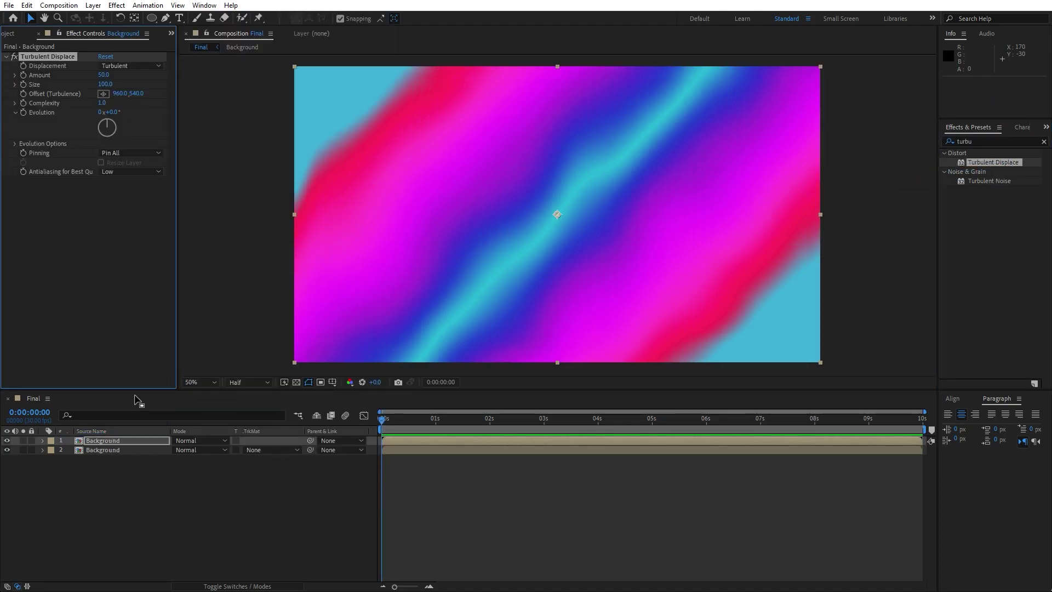
click(105, 75)
click(97, 208)
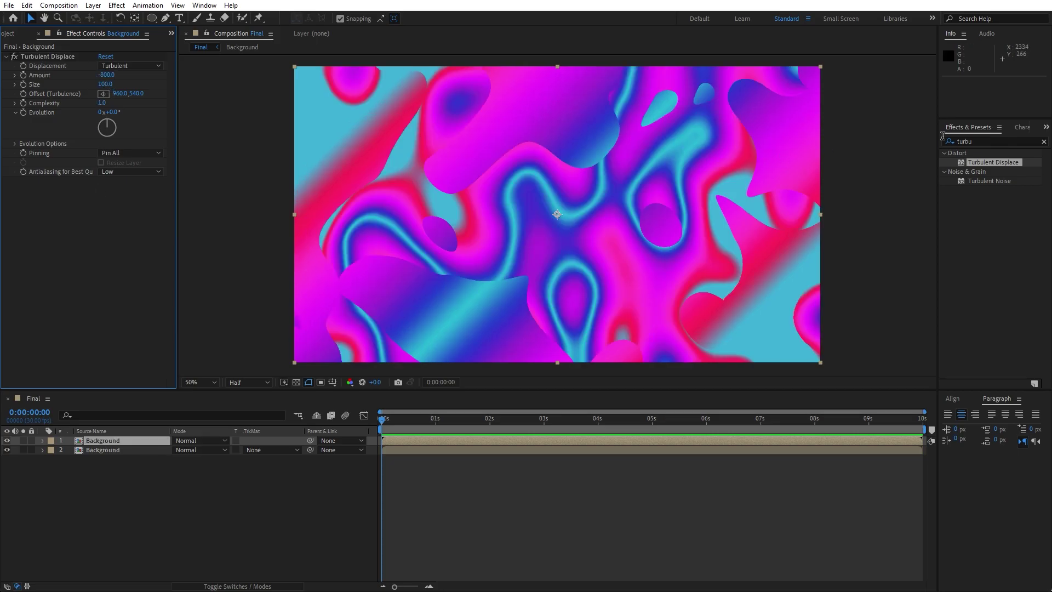
click(983, 141)
Step: Apply Directional Blur with Direction 50° and Blur Length 300
text(direc)
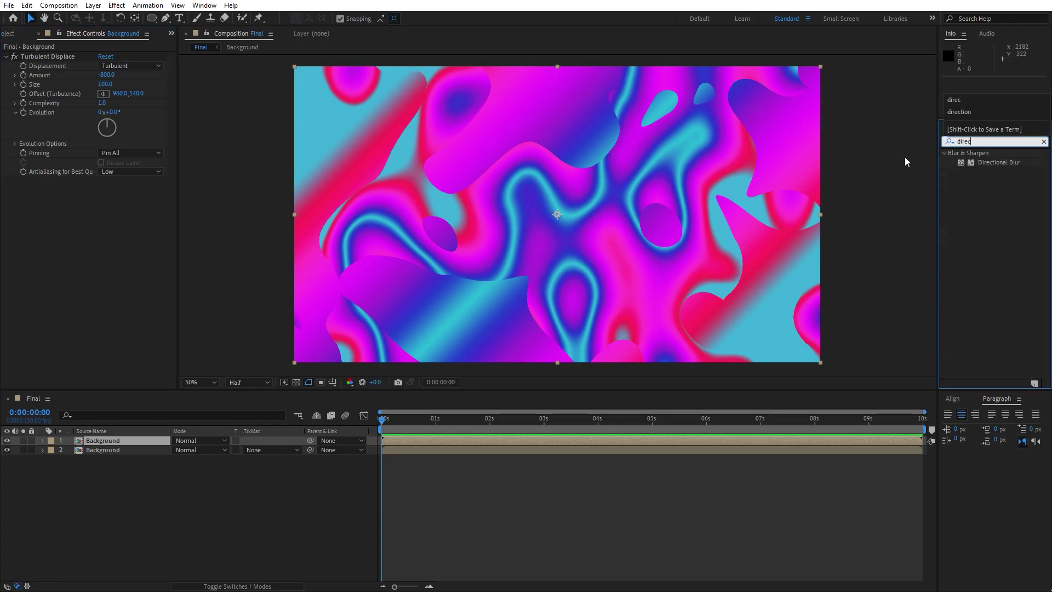
drag(998, 162, 77, 223)
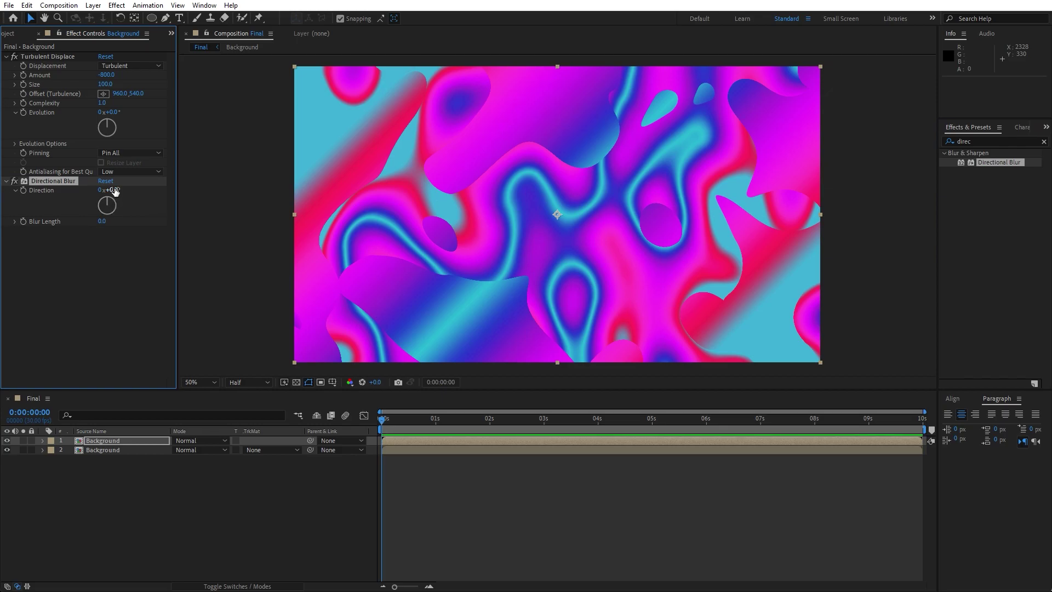
click(113, 190)
text(50)
click(108, 270)
click(103, 220)
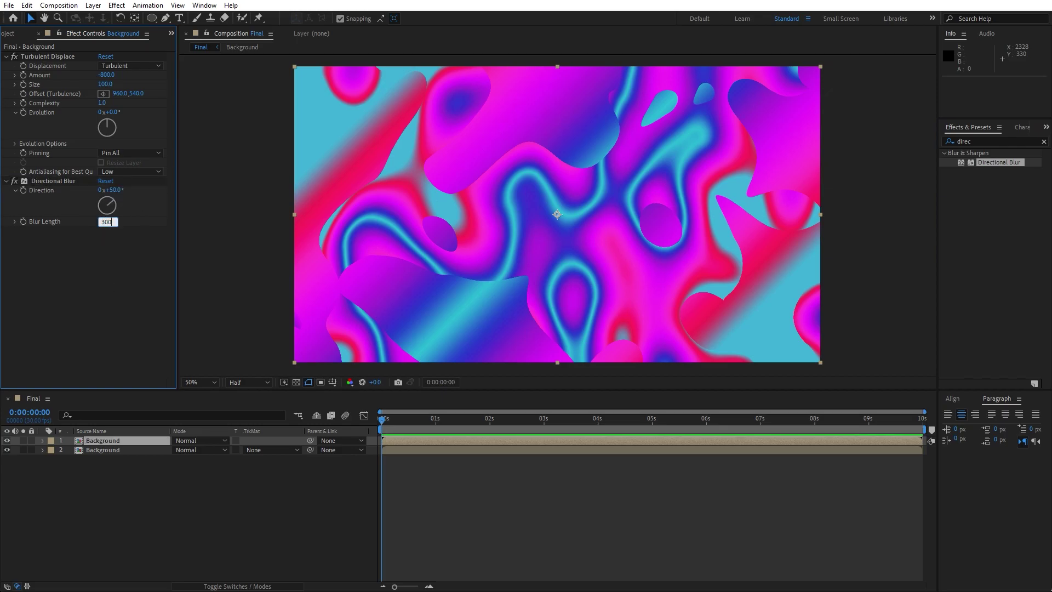
text(300)
click(48, 278)
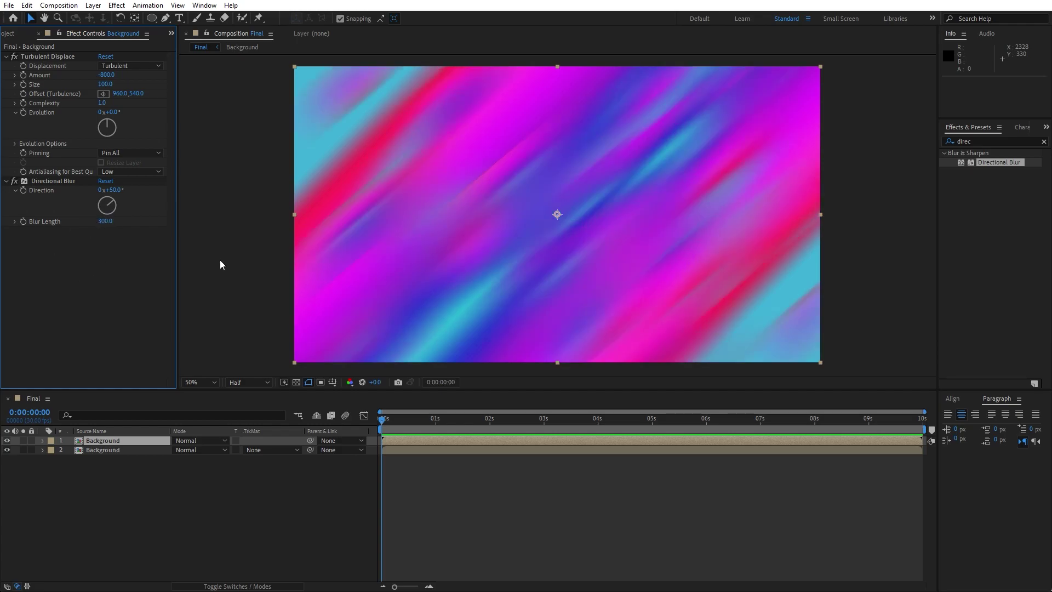
Step: Add Glow with Threshold 80%, Radius 80 and a lowered Intensity
key(ctrl+5)
text(gl)
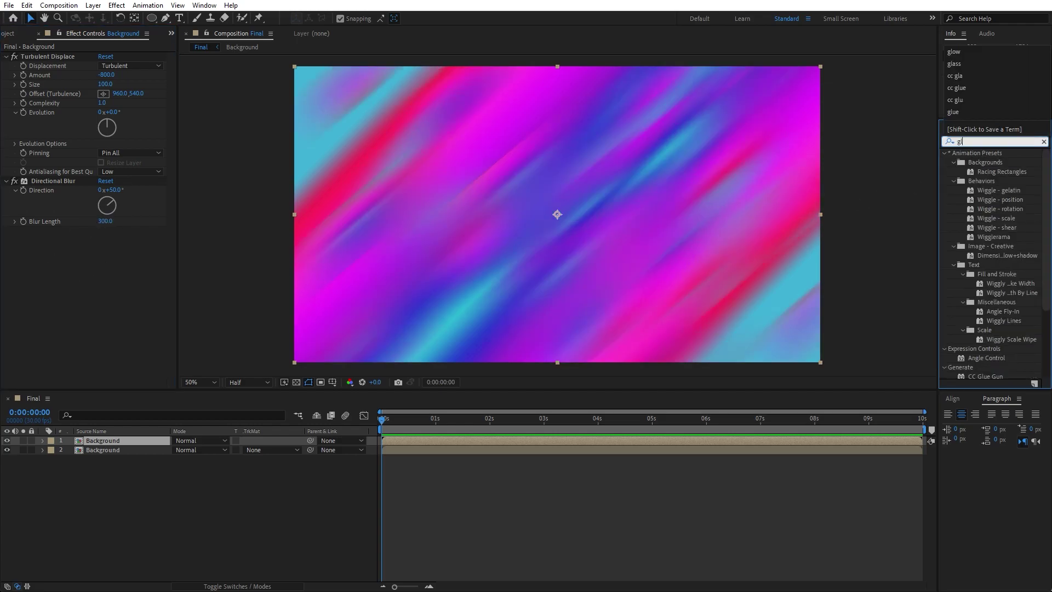
text(ow)
drag(984, 209, 60, 310)
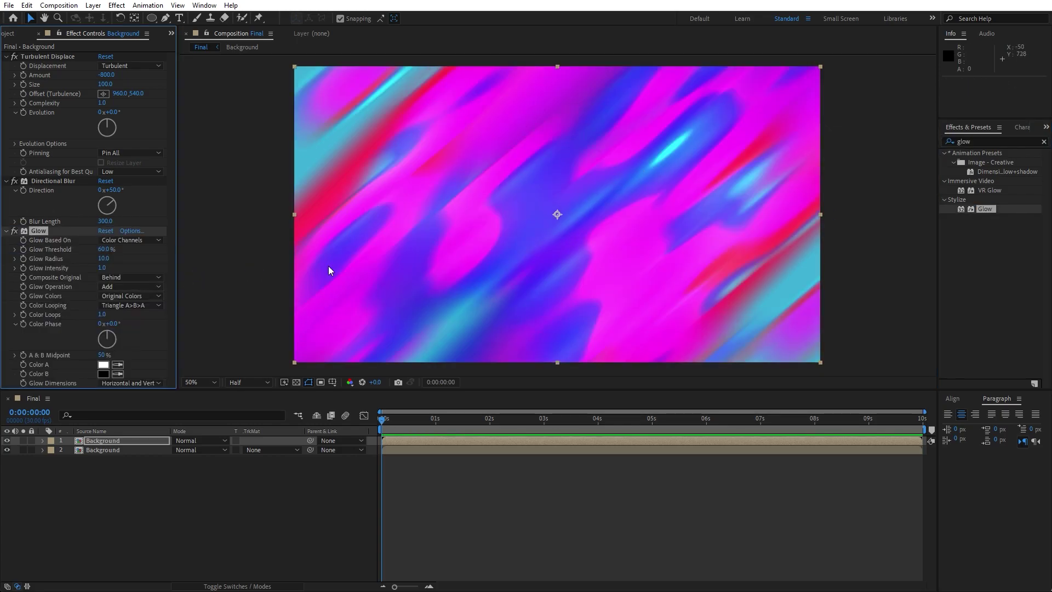
drag(104, 249, 130, 251)
click(103, 249)
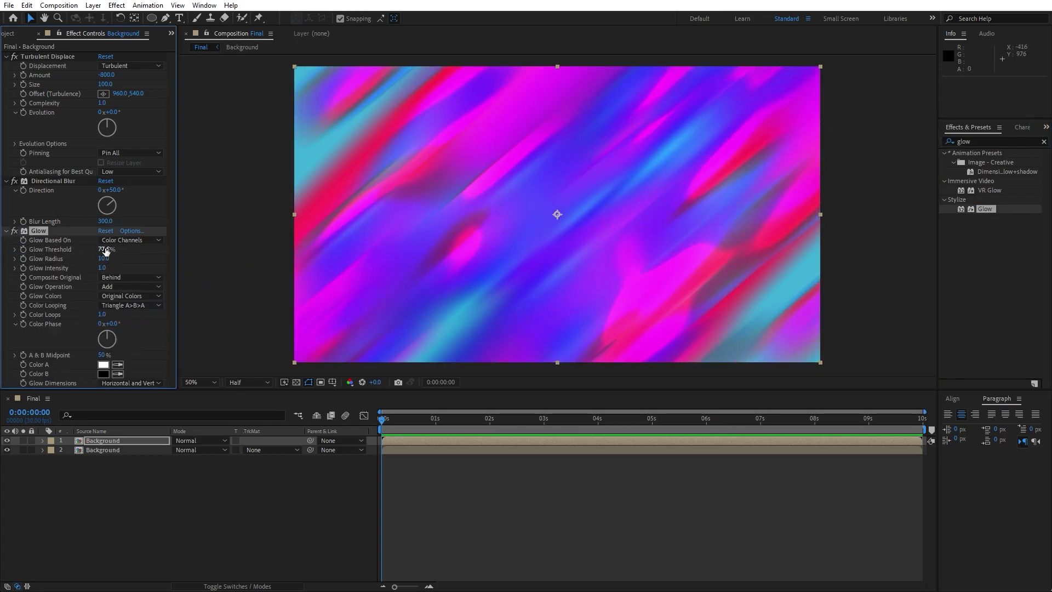
text(80)
key(Return)
drag(103, 260, 154, 260)
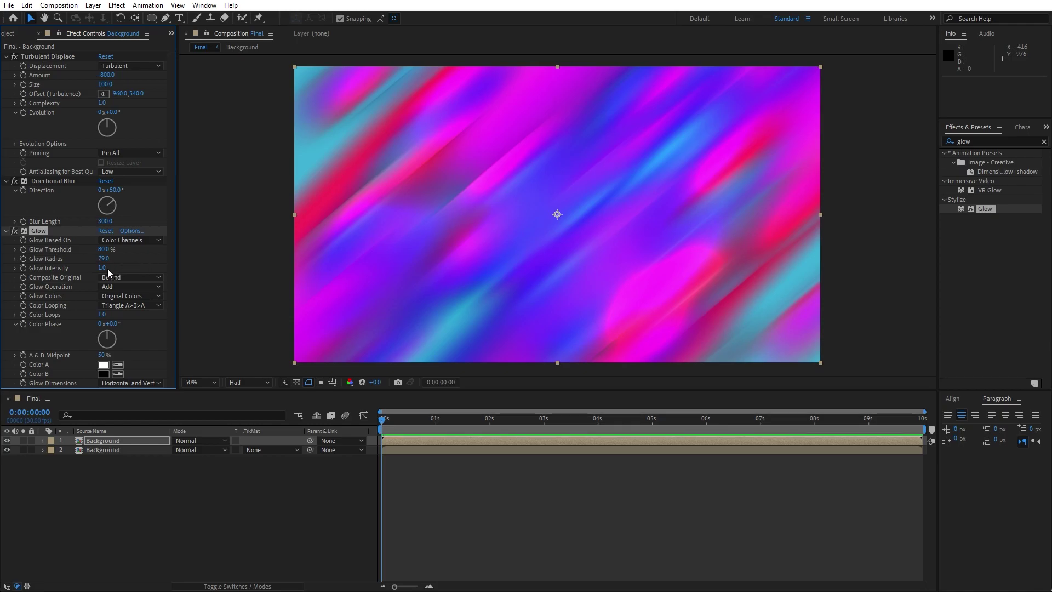
mouse_move(102, 268)
mouse_down()
mouse_move(72, 267)
mouse_move(85, 273)
mouse_up()
click(101, 259)
text(80)
click(113, 512)
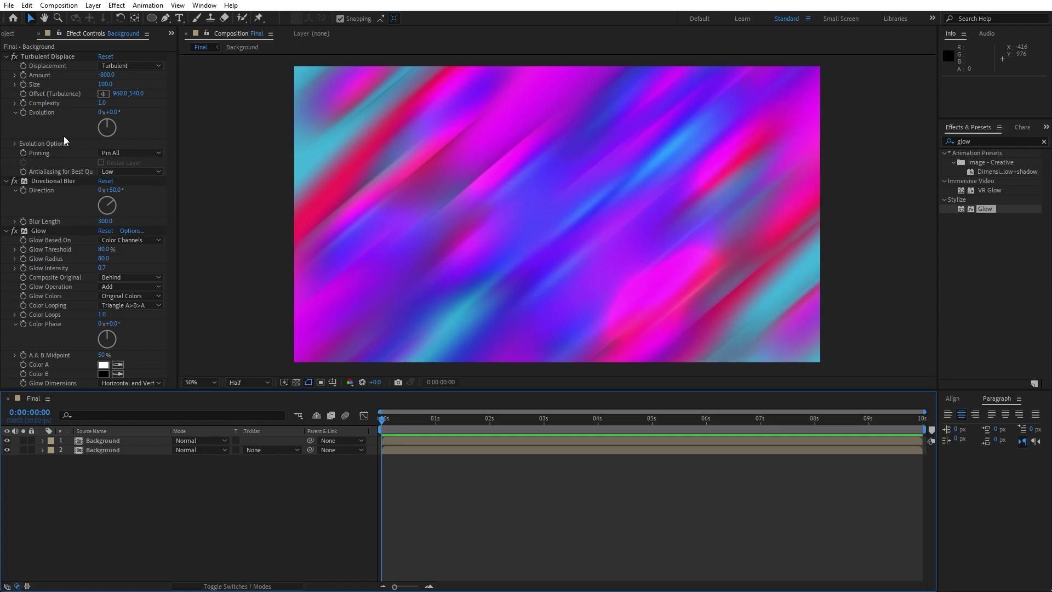
Step: Drive the Turbulent Displace Evolution with the expression time*50 and preview the animation
alt+click(23, 112)
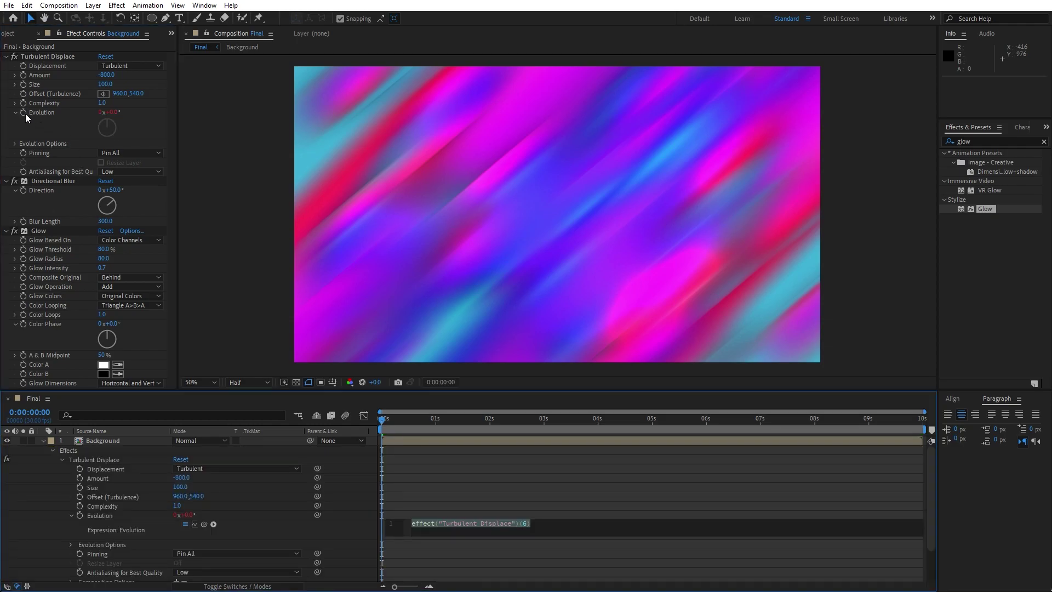
text(time*2)
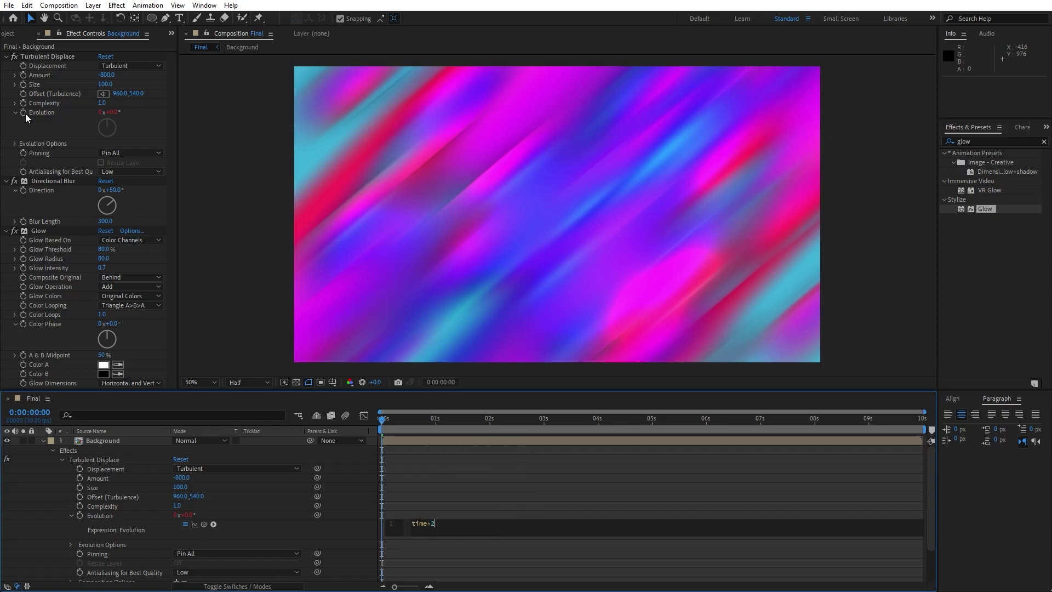
key(BackSpace)
text(50)
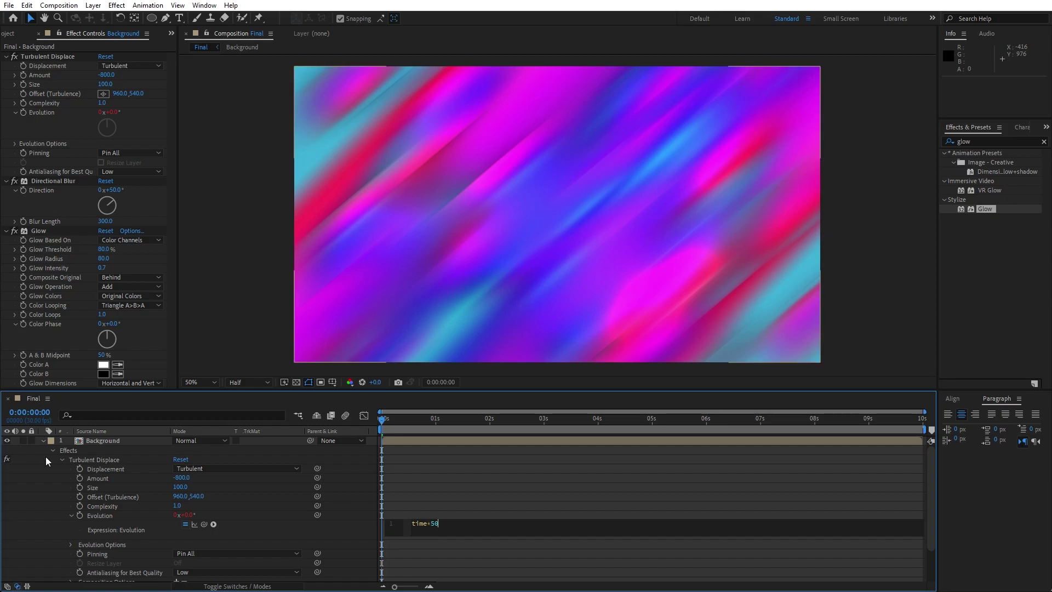
click(43, 440)
key(ctrl+d)
key(space)
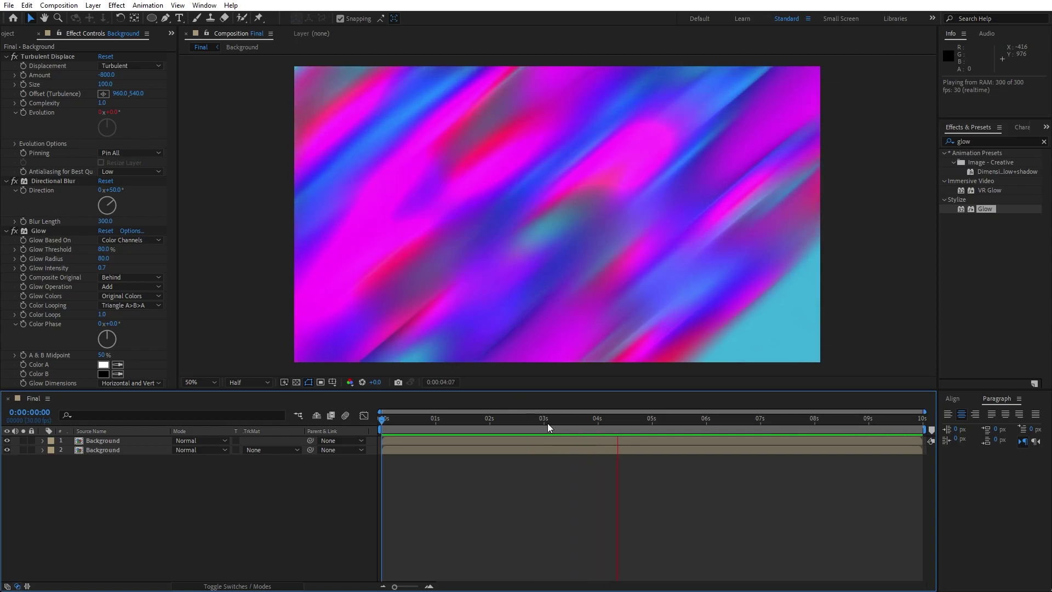
drag(547, 422, 544, 422)
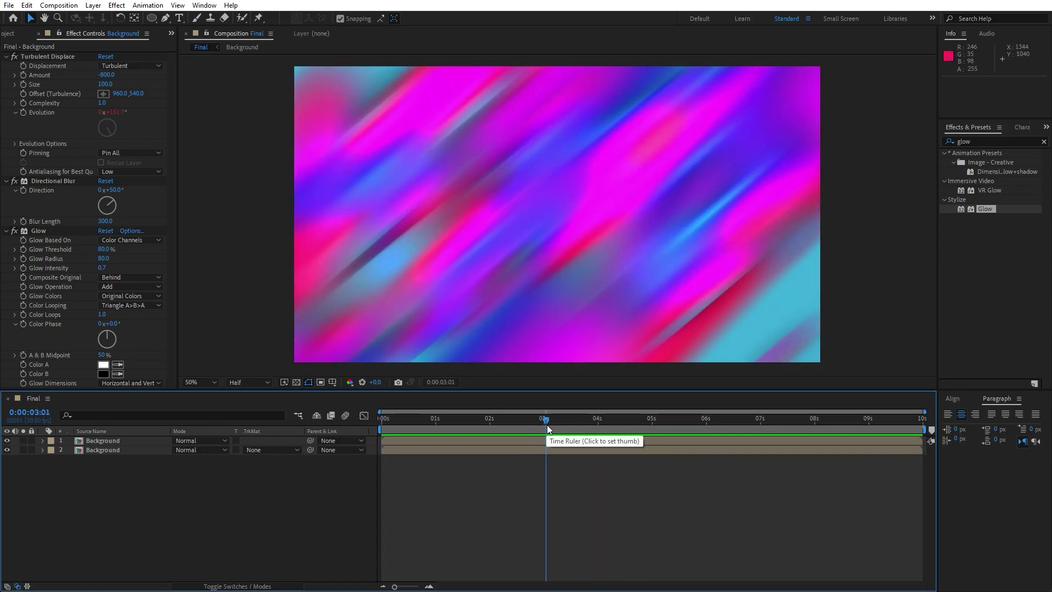
Step: Duplicate the top Background layer and set the copy's blend mode to Overlay
click(125, 444)
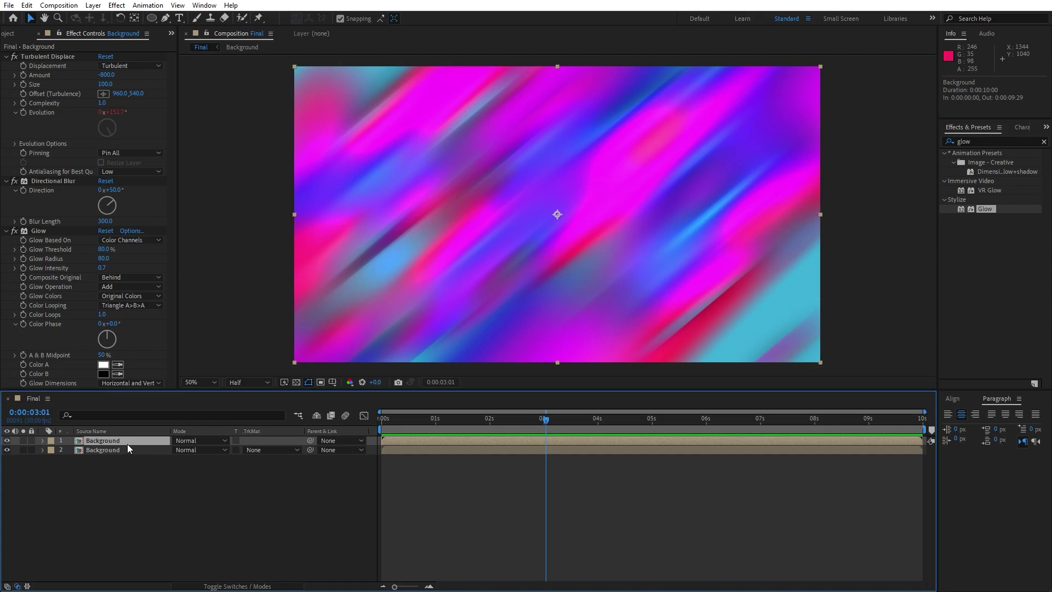
key(ctrl+d)
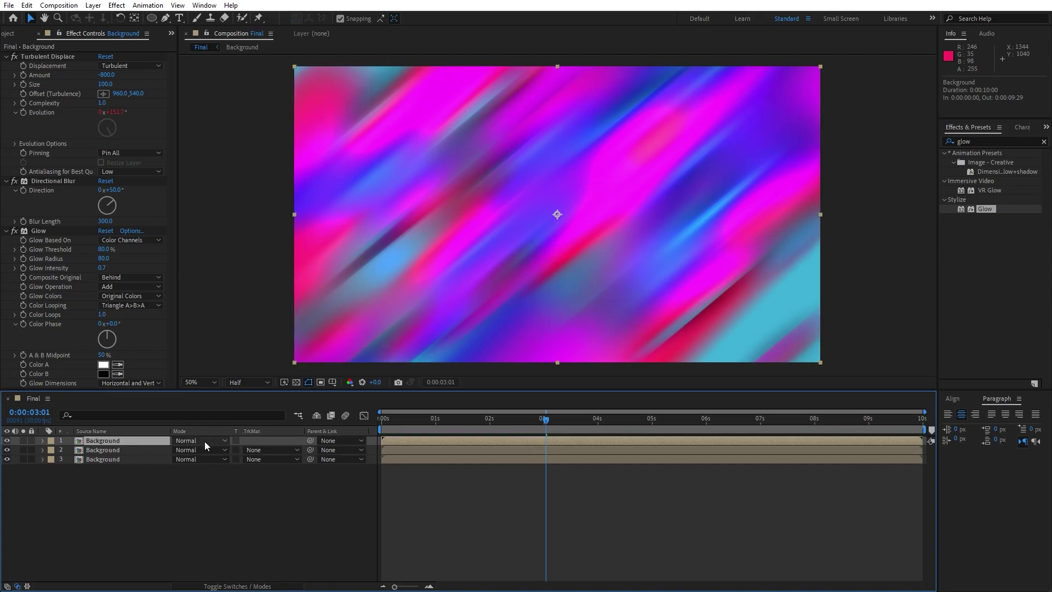
click(205, 441)
click(242, 314)
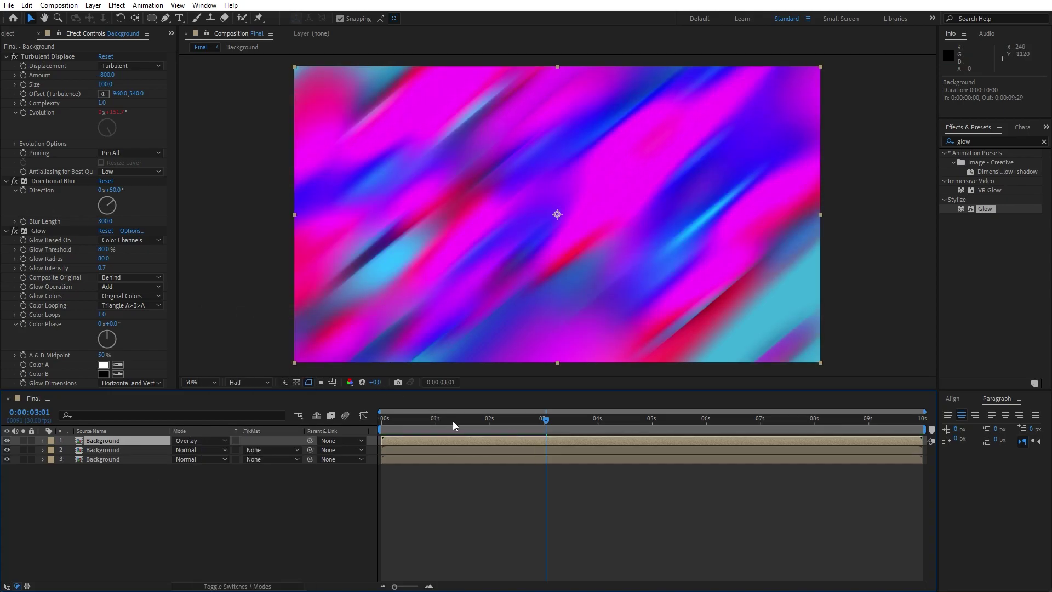
drag(452, 421, 473, 425)
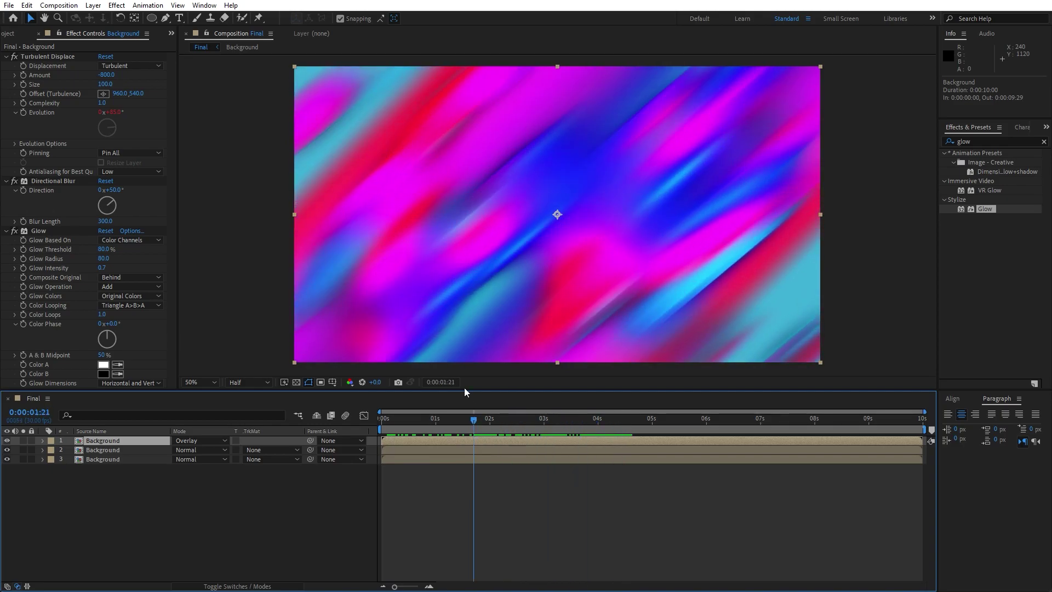
Step: On the second Background layer, add a Turbulent Displace copy below Directional Blur with Amount 200, Size 200
click(114, 450)
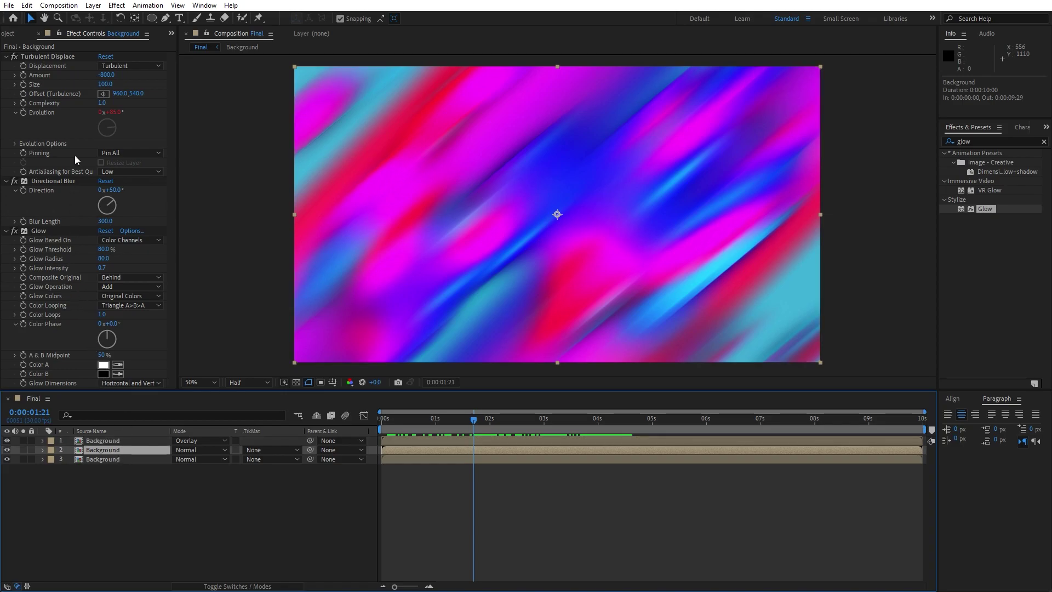
click(52, 58)
click(5, 56)
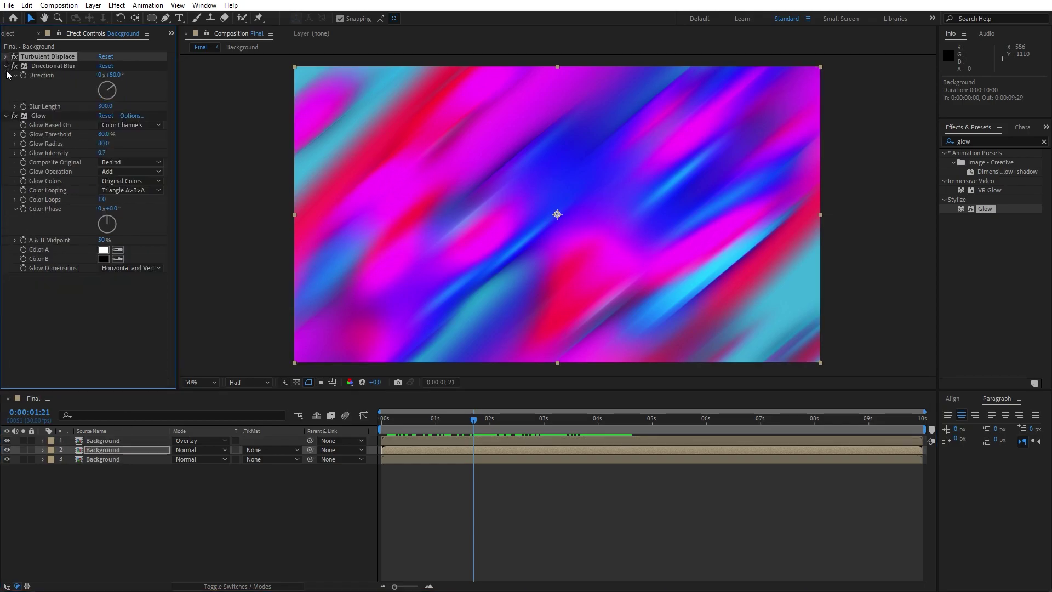
click(6, 66)
click(7, 75)
key(ctrl+d)
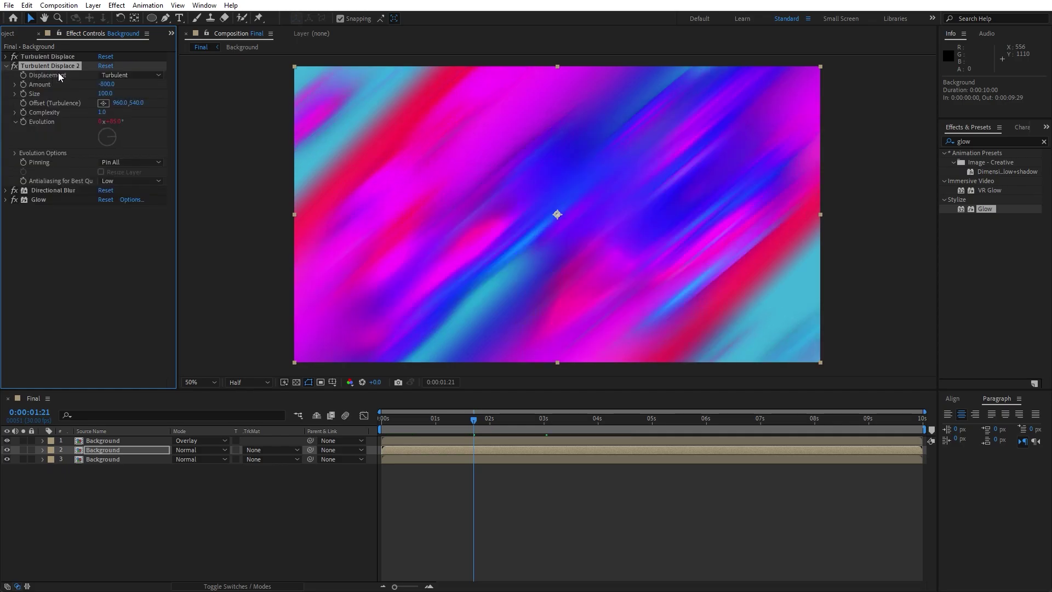
drag(55, 65, 82, 195)
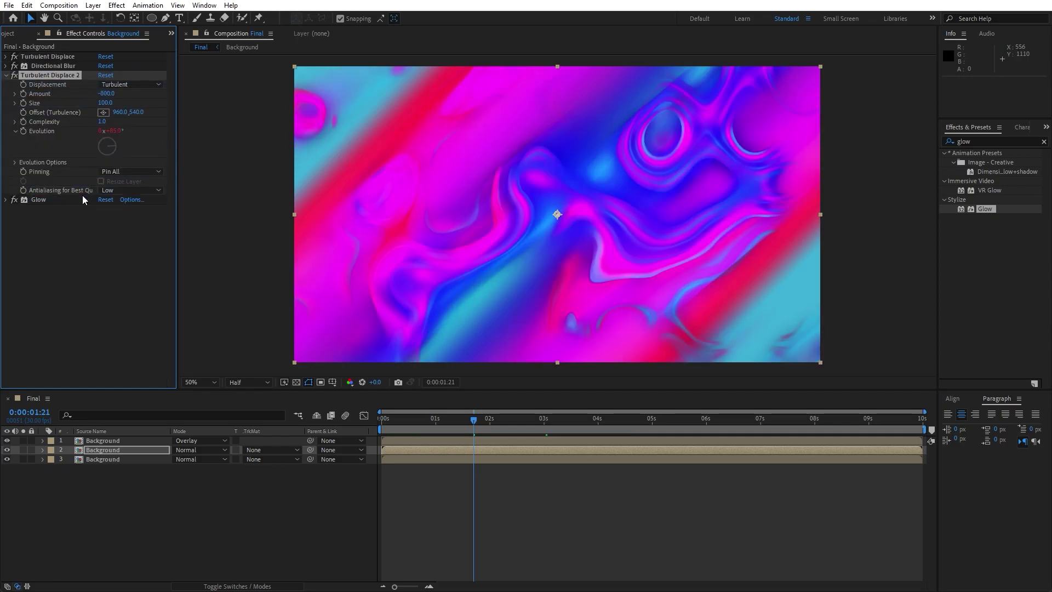
click(103, 93)
text(200)
key(Tab)
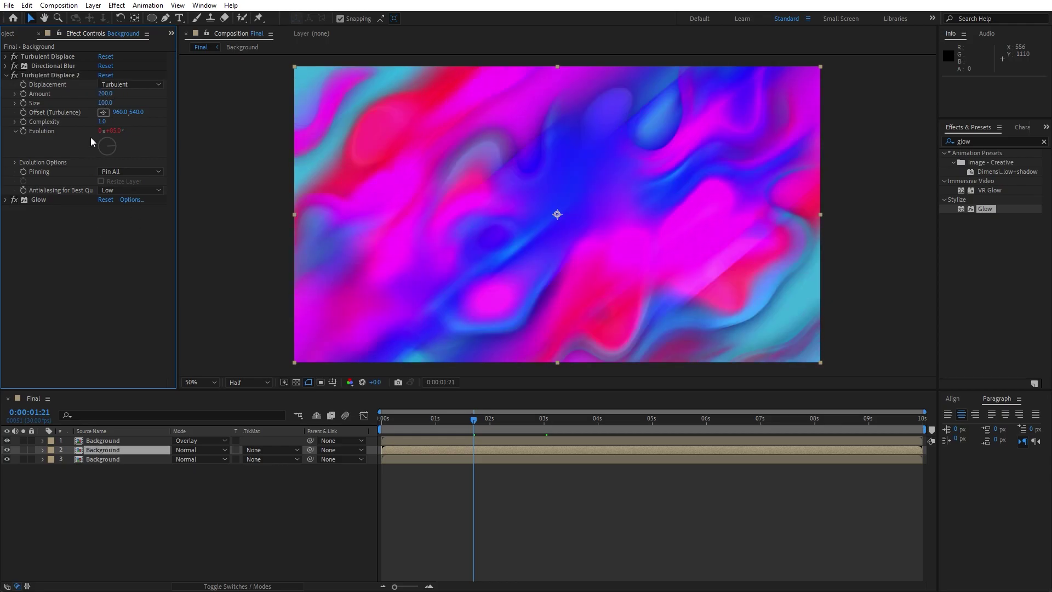
text(200)
click(117, 263)
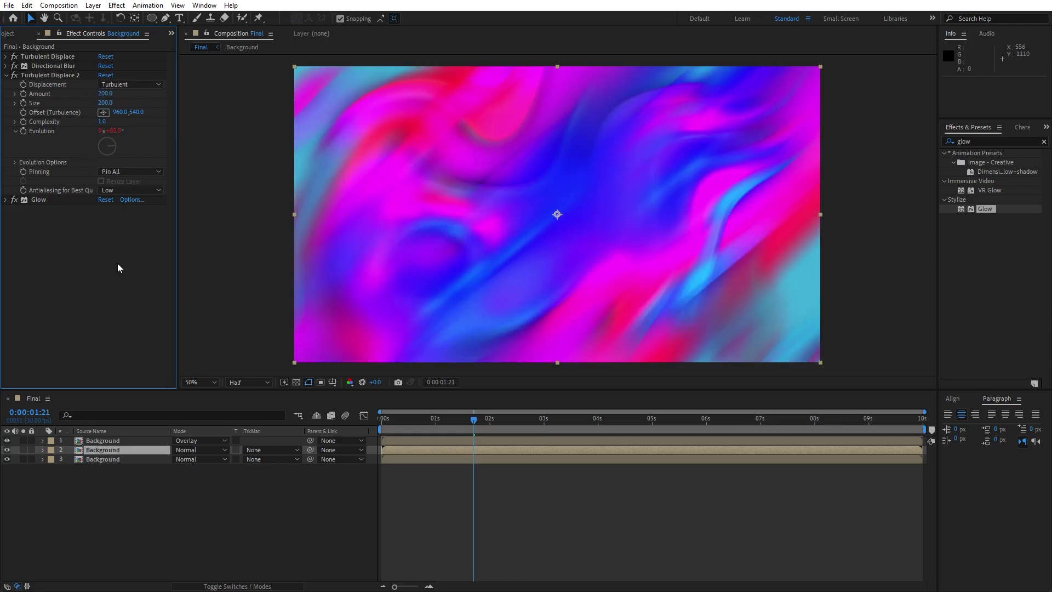
Step: Give the top Background layer the same second Turbulent Displace (Amount 200, Size 200) and preview
click(110, 440)
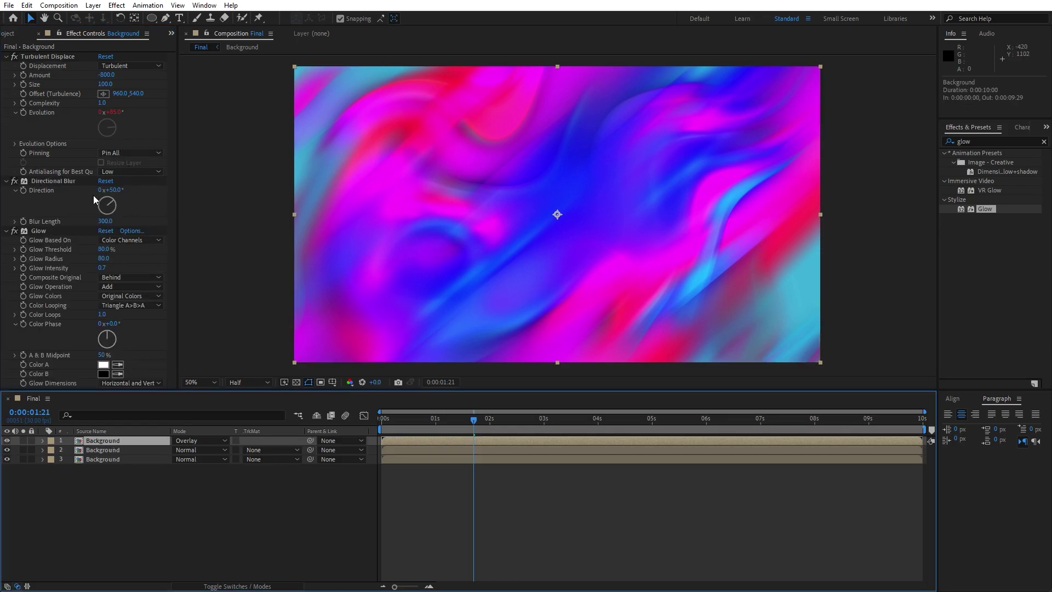
click(50, 57)
key(ctrl+d)
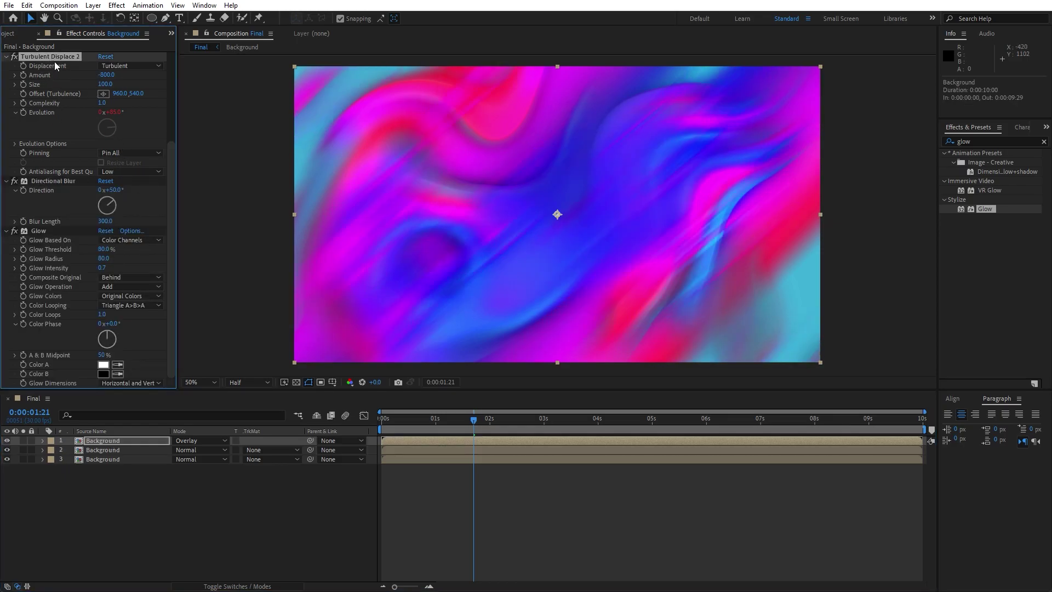
drag(54, 62, 77, 219)
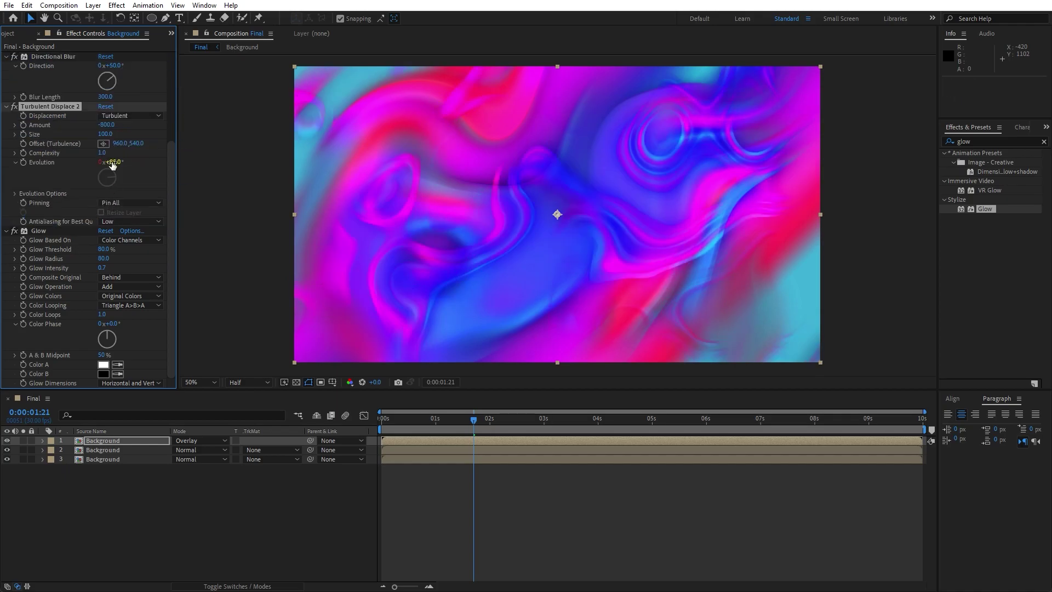
click(105, 125)
text(200)
key(Tab)
text(200)
key(Return)
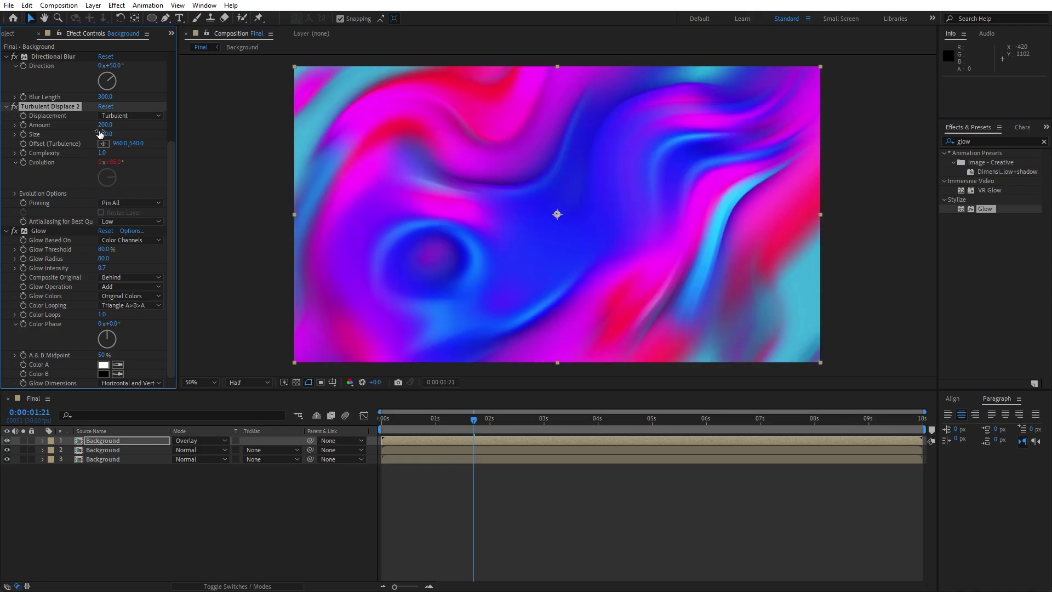
click(114, 117)
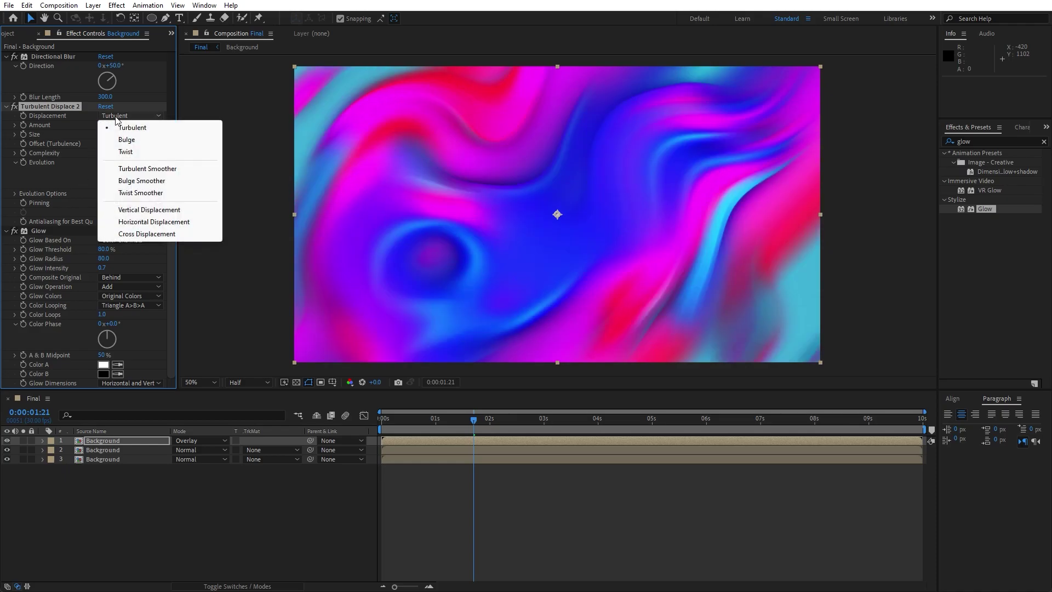
click(137, 514)
click(385, 420)
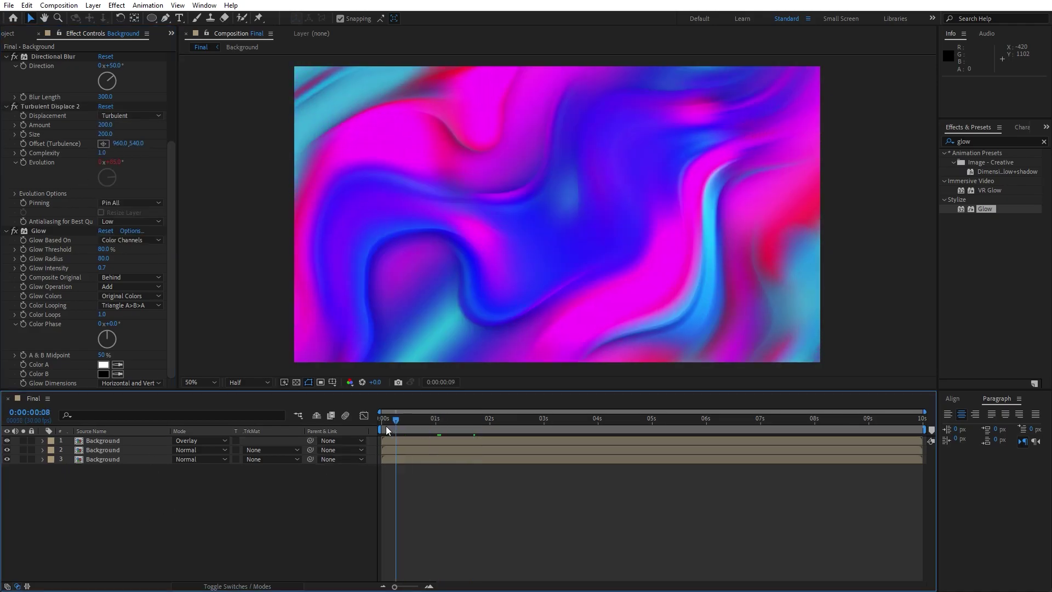
key(space)
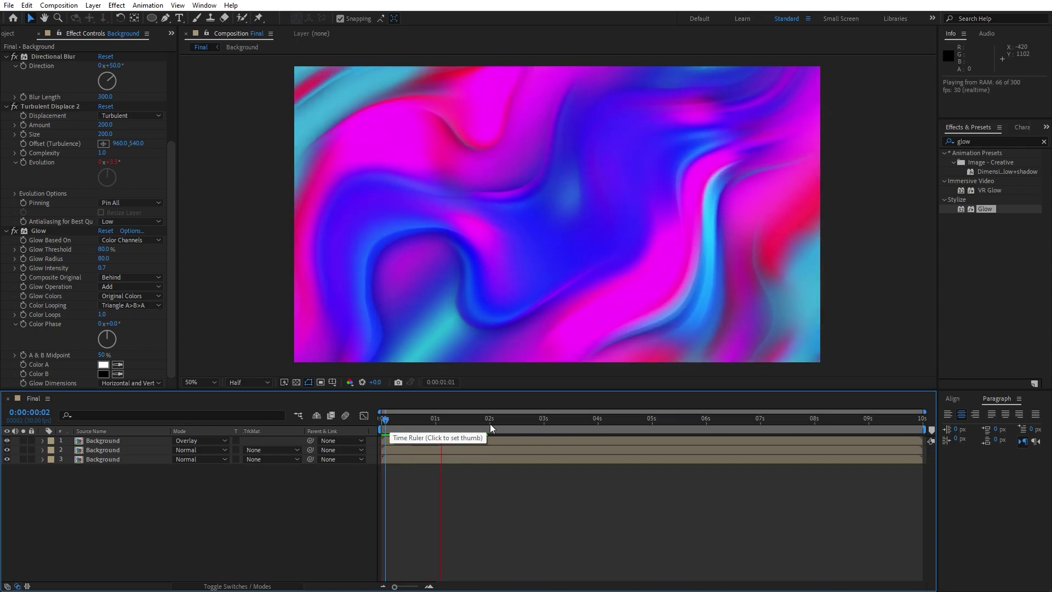
key(space)
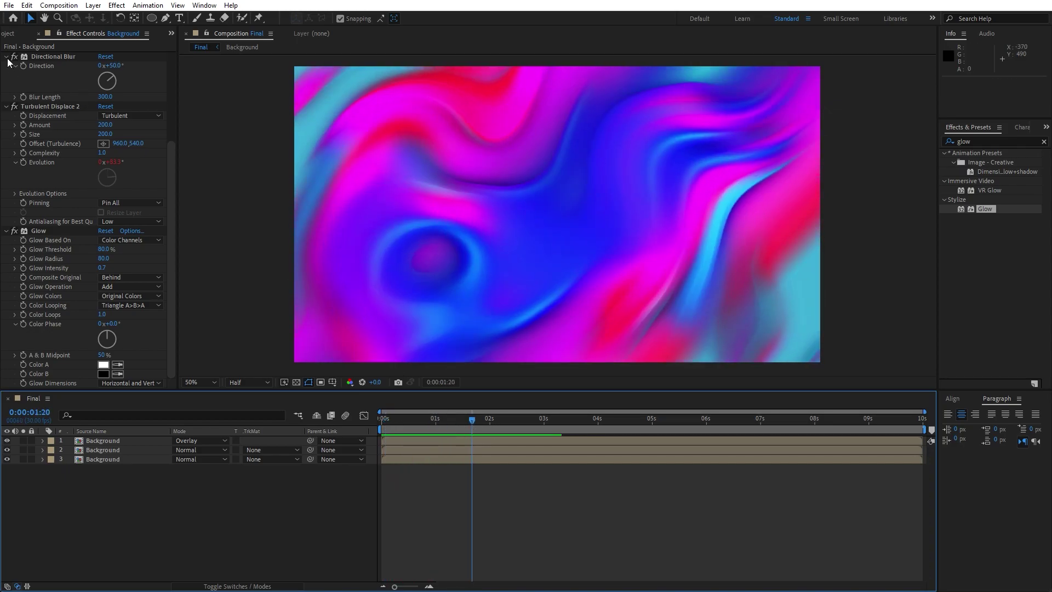
Step: Add a new adjustment layer and rename it Unsharp Mask
click(38, 34)
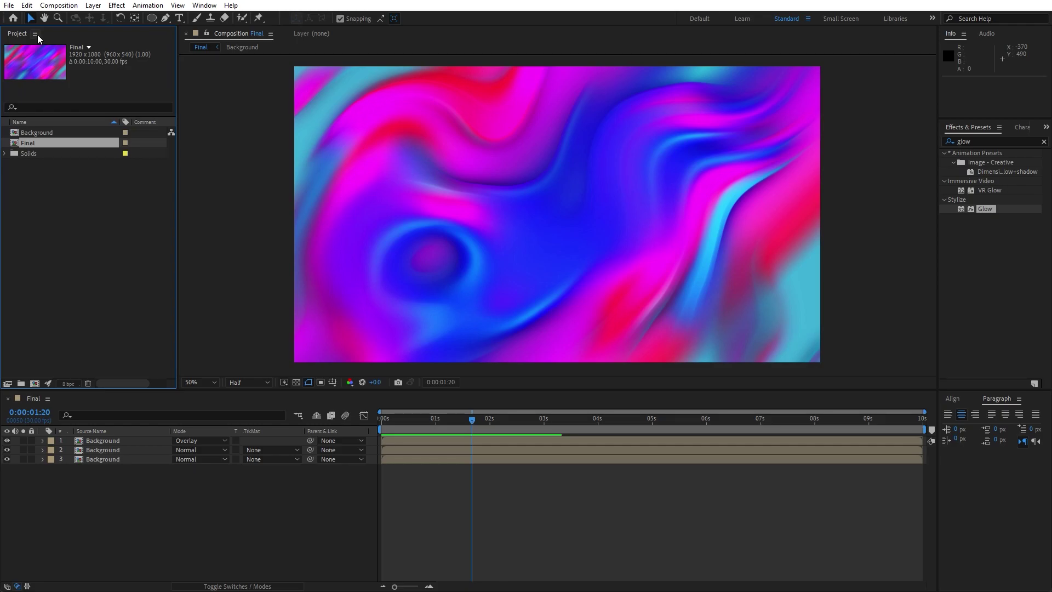
right_click(168, 492)
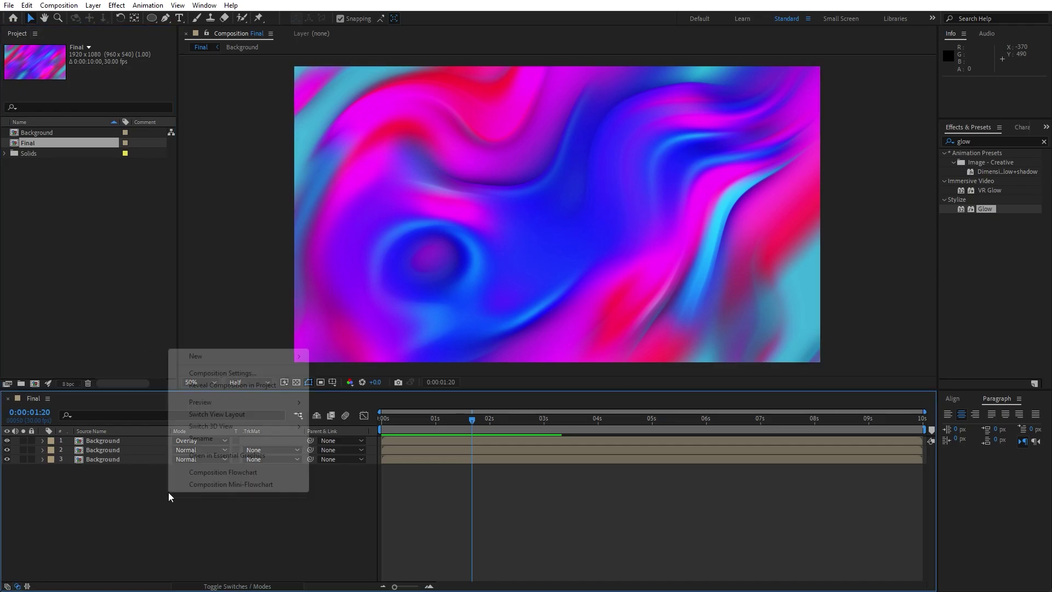
mouse_move(258, 357)
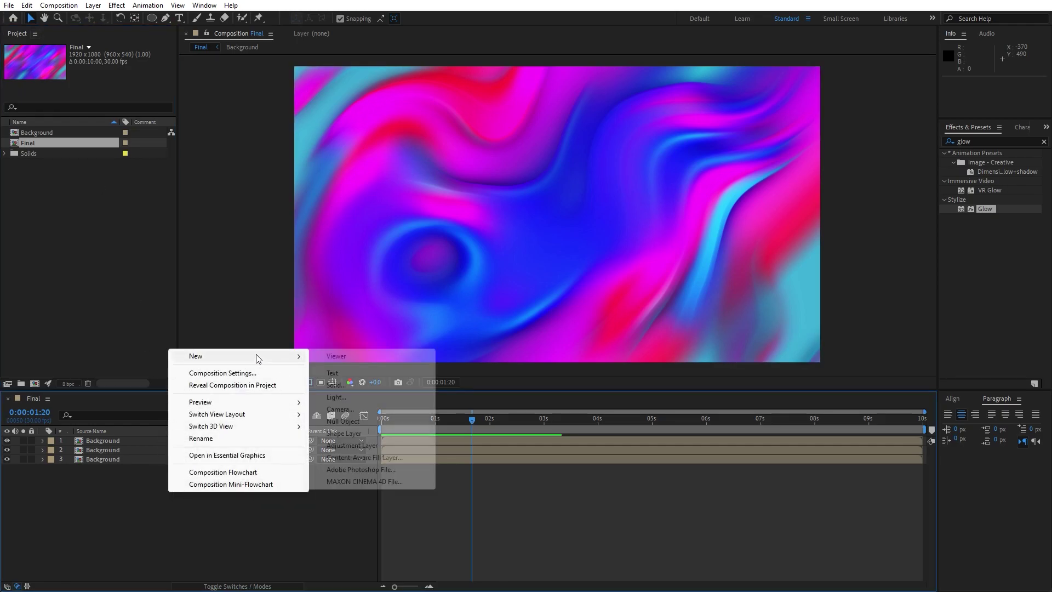
click(368, 445)
key(Return)
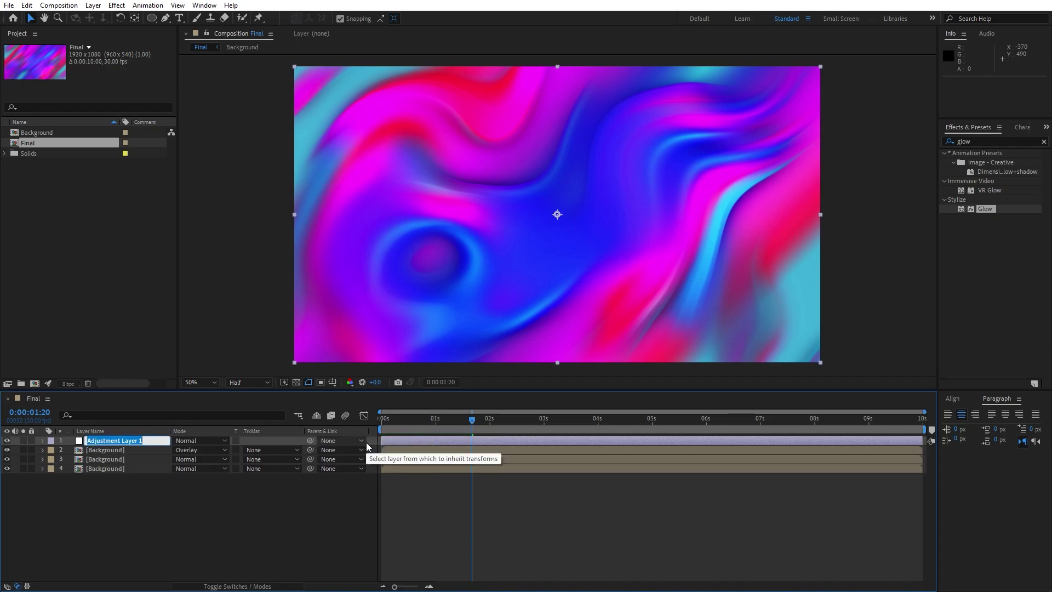
text(Unsharp Mask)
click(156, 479)
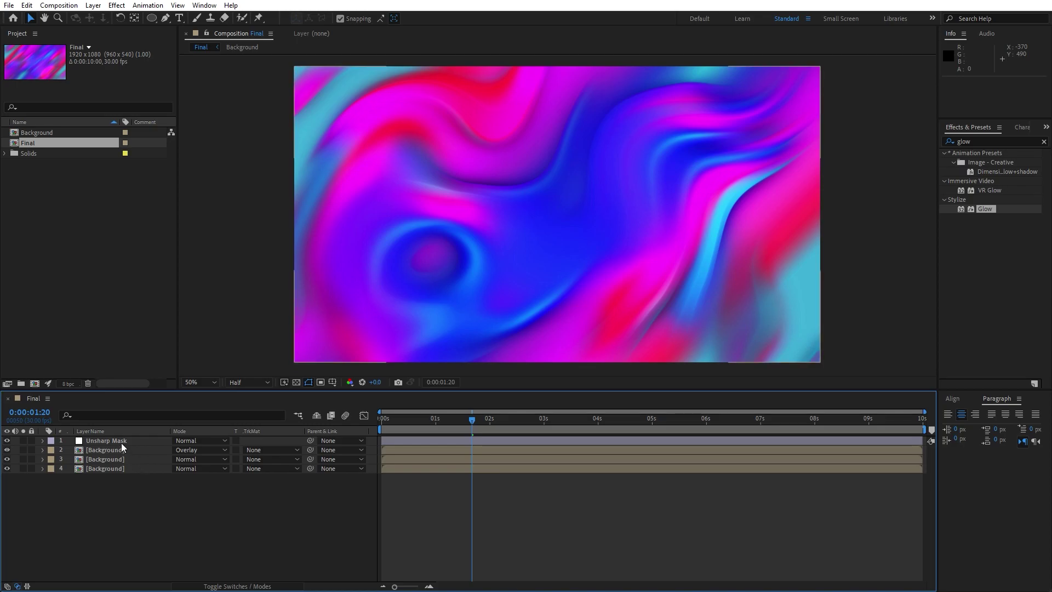
Step: Apply the Unsharp Mask effect with Amount 184 and Radius 29.5, then preview
click(122, 441)
click(982, 140)
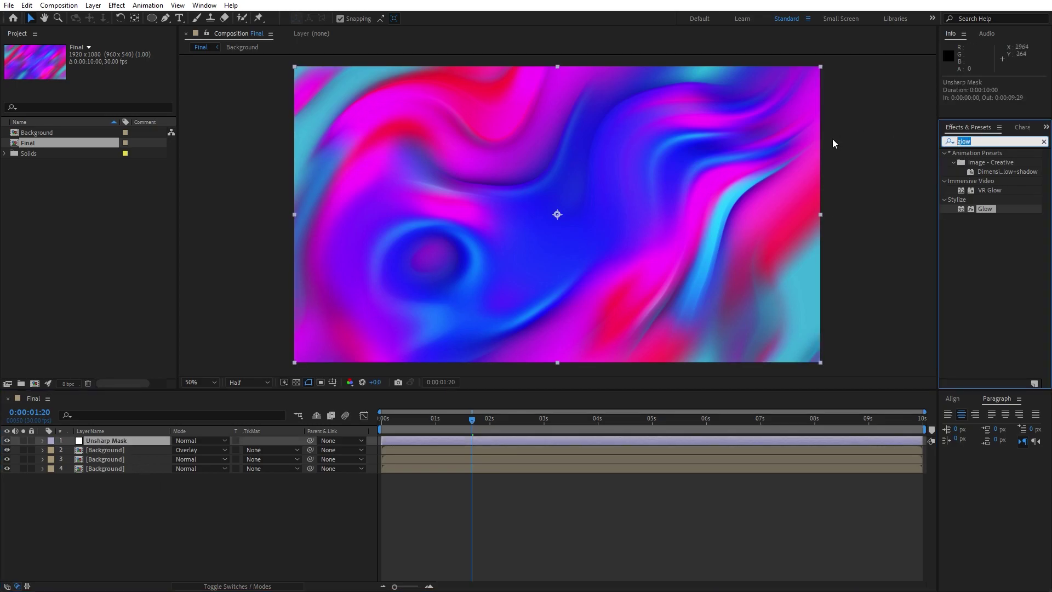
text(unsha)
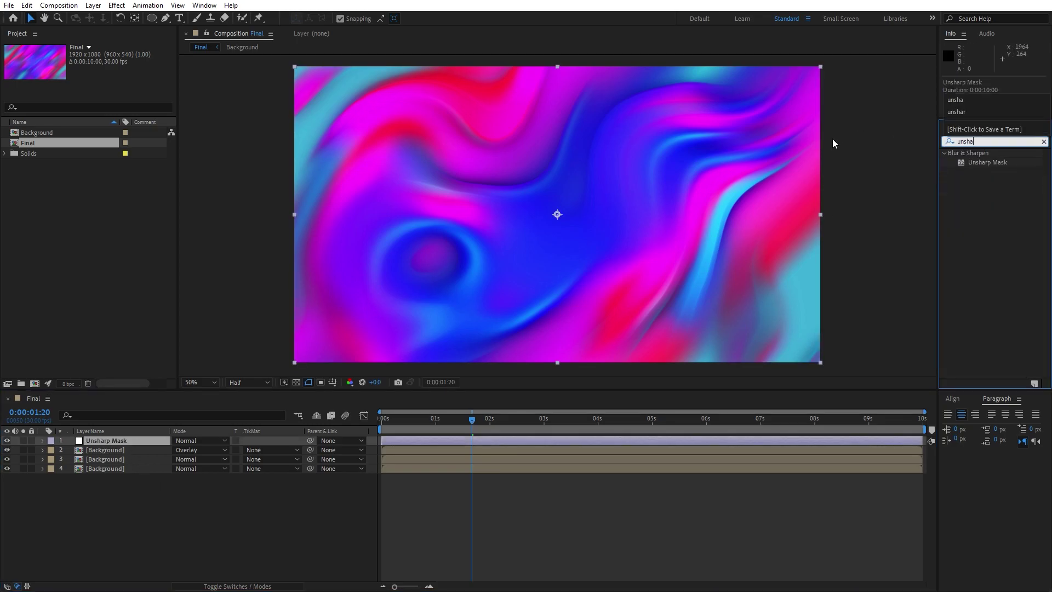
drag(955, 162, 139, 441)
drag(104, 69, 174, 73)
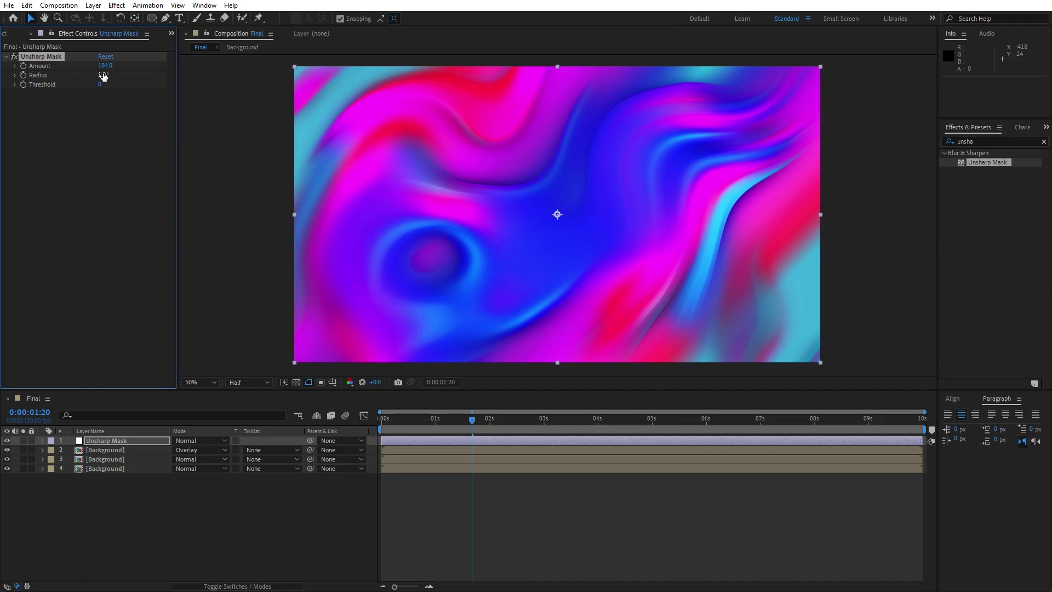
drag(102, 75, 268, 85)
click(231, 519)
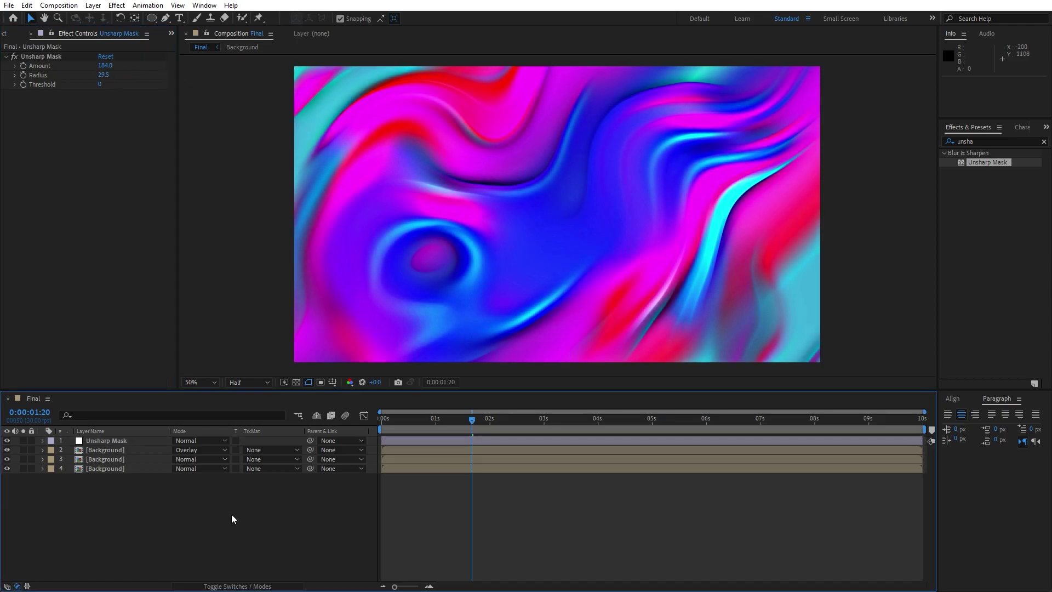
key(space)
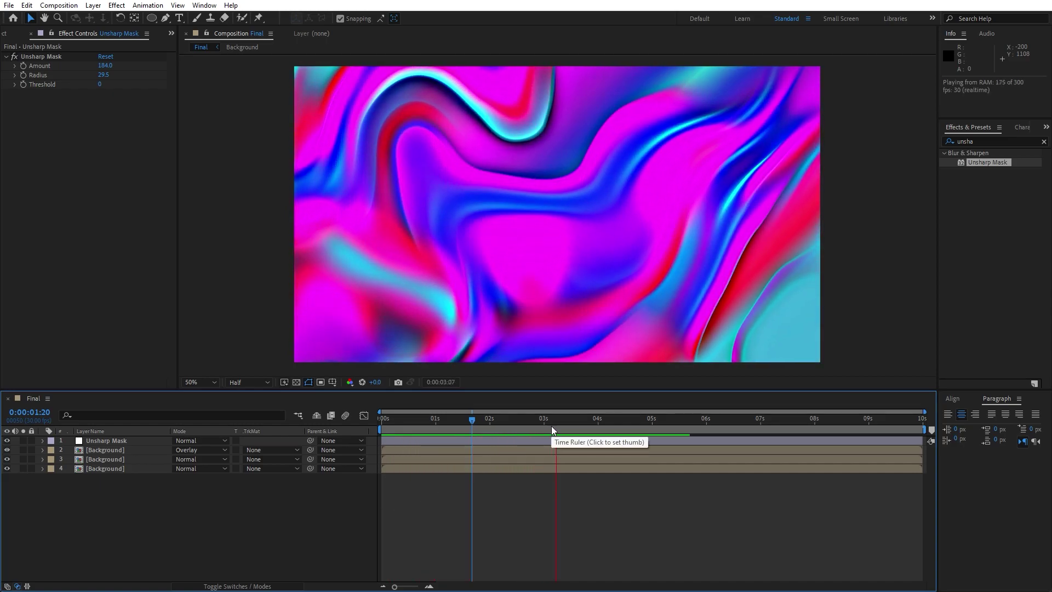
mouse_move(634, 425)
mouse_down()
mouse_move(572, 425)
mouse_move(629, 422)
mouse_up()
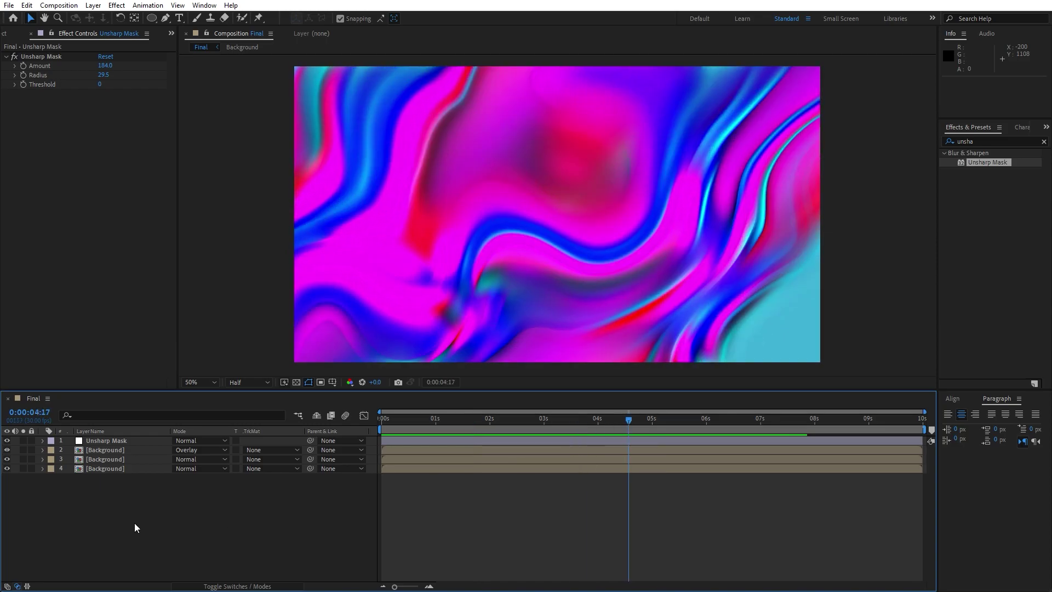
Step: Add a new adjustment layer at the top of the timeline and rename it 'Curves'
right_click(157, 529)
mouse_move(225, 398)
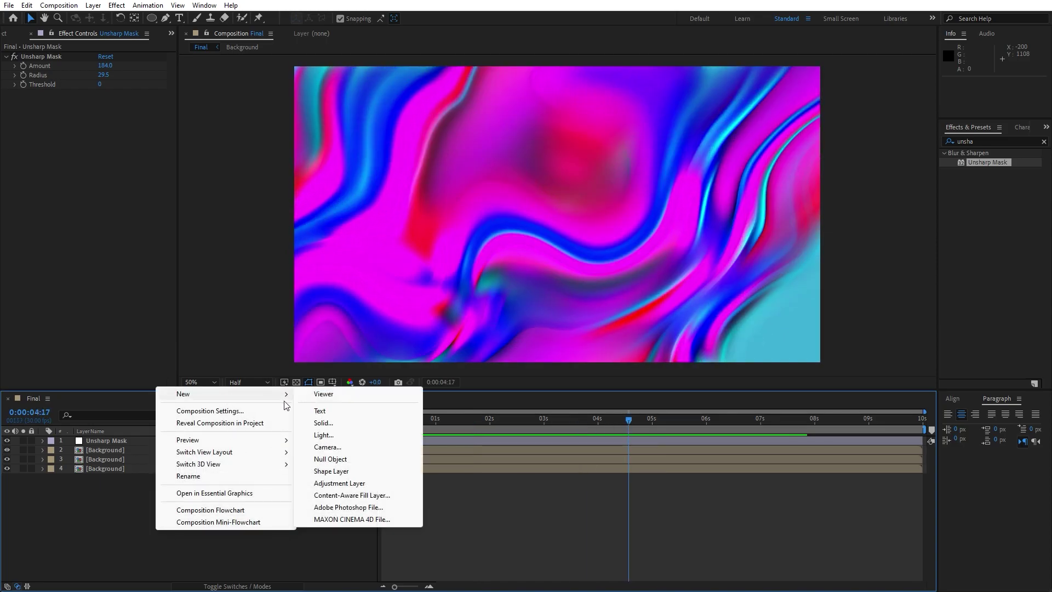
click(357, 483)
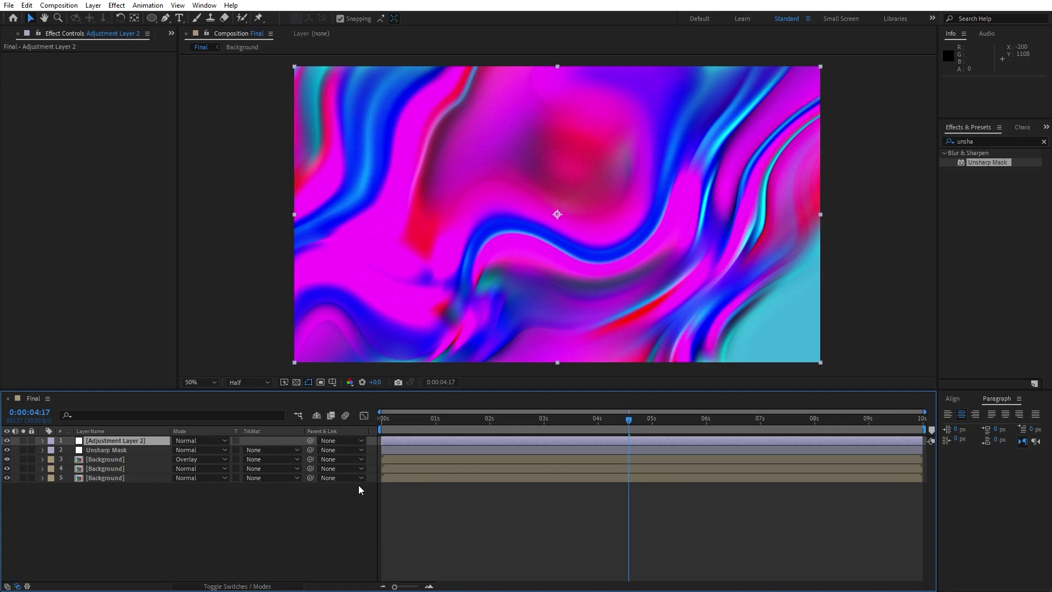
key(Return)
text(Curv)
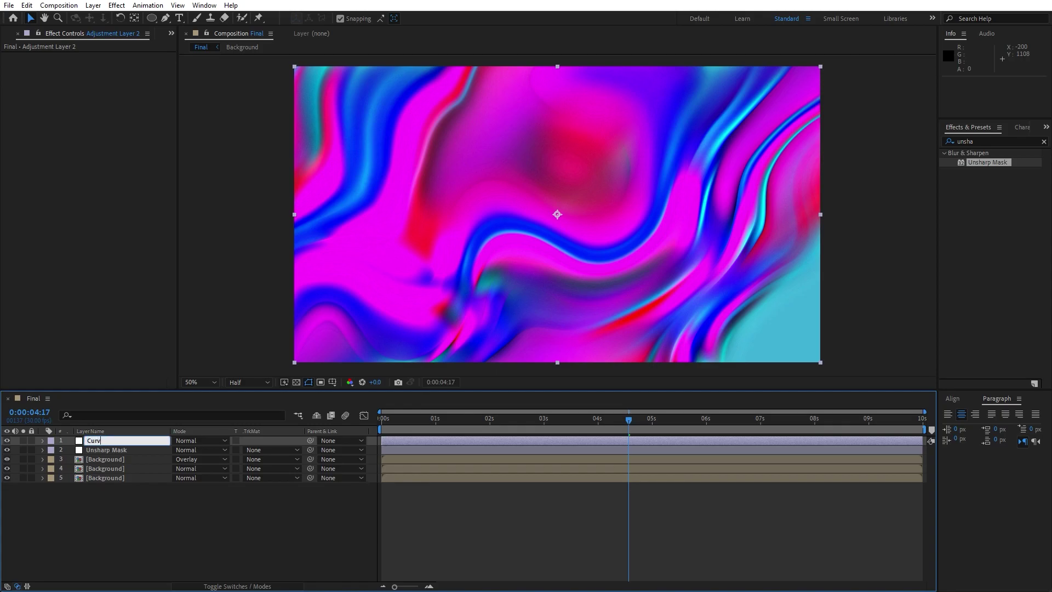
text(es)
key(Return)
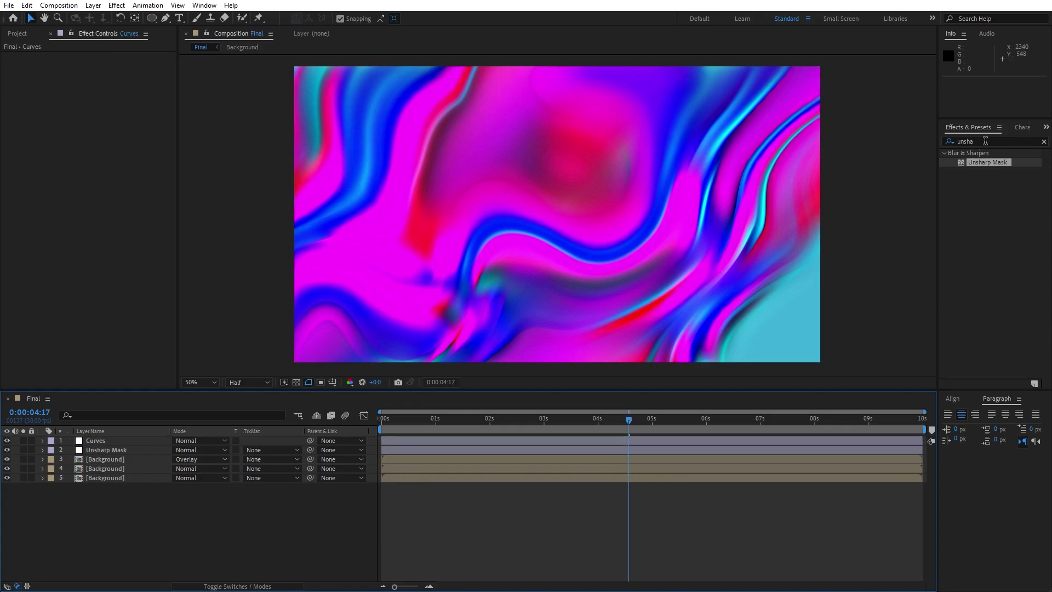
Step: Apply the Curves effect to the Curves layer and pull the RGB curve down to darken midtones
click(985, 142)
text(curv)
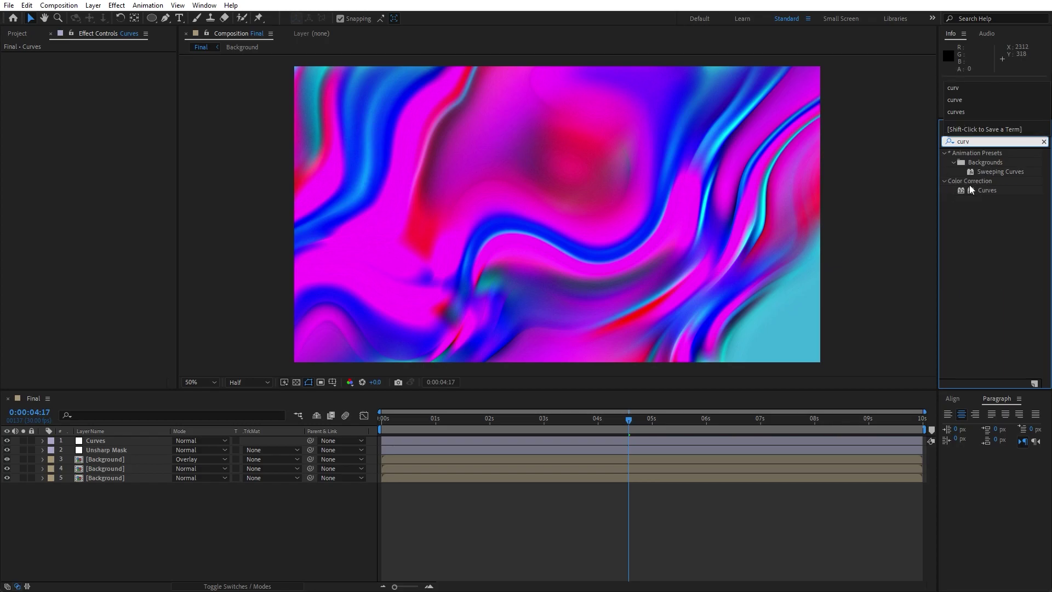
drag(972, 190, 138, 443)
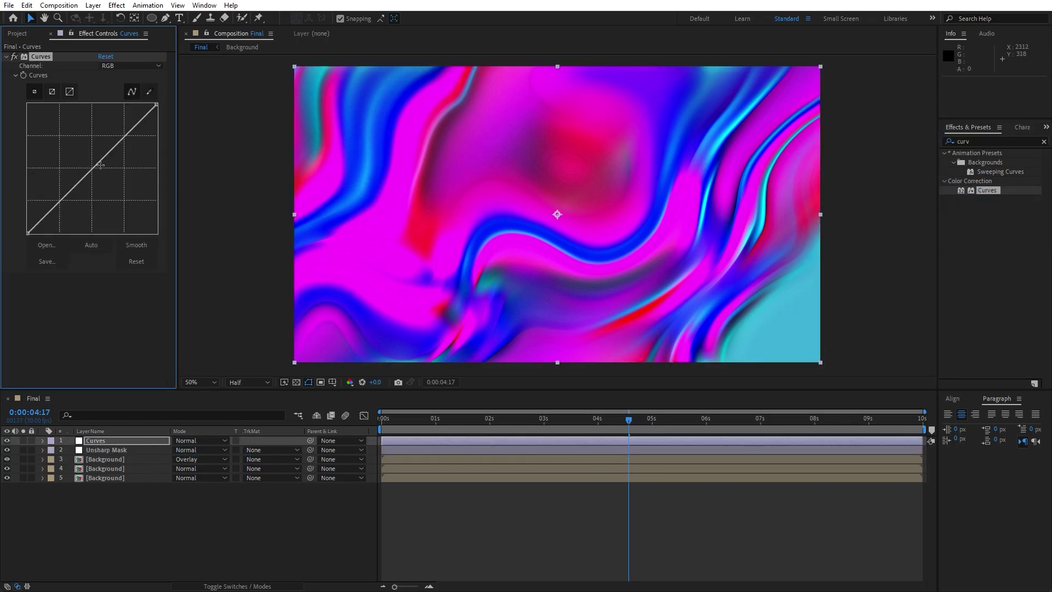
mouse_move(99, 163)
mouse_down()
mouse_move(107, 174)
mouse_move(83, 152)
mouse_move(101, 173)
mouse_up()
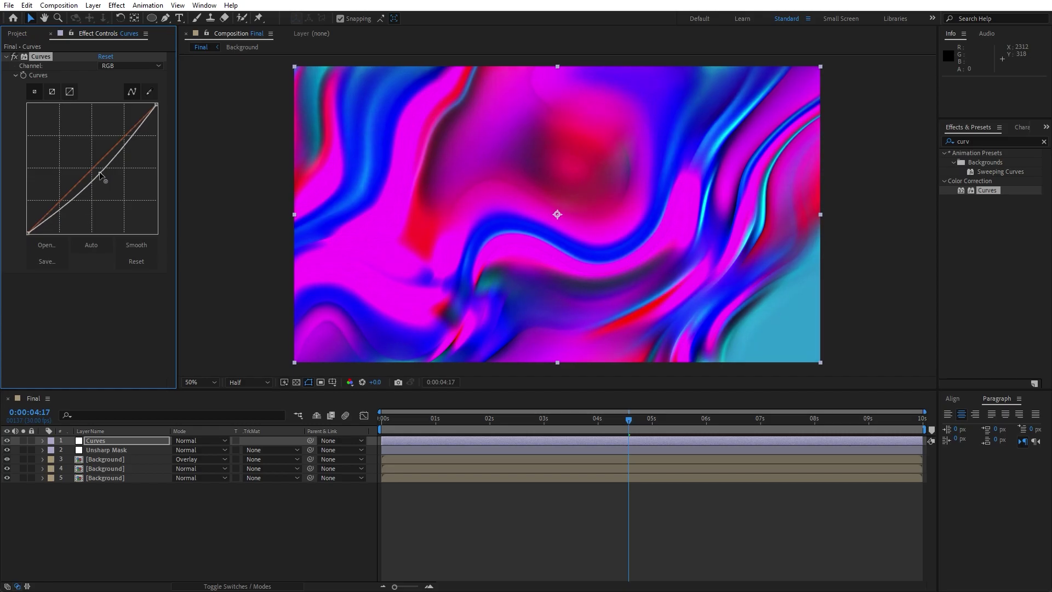
click(192, 550)
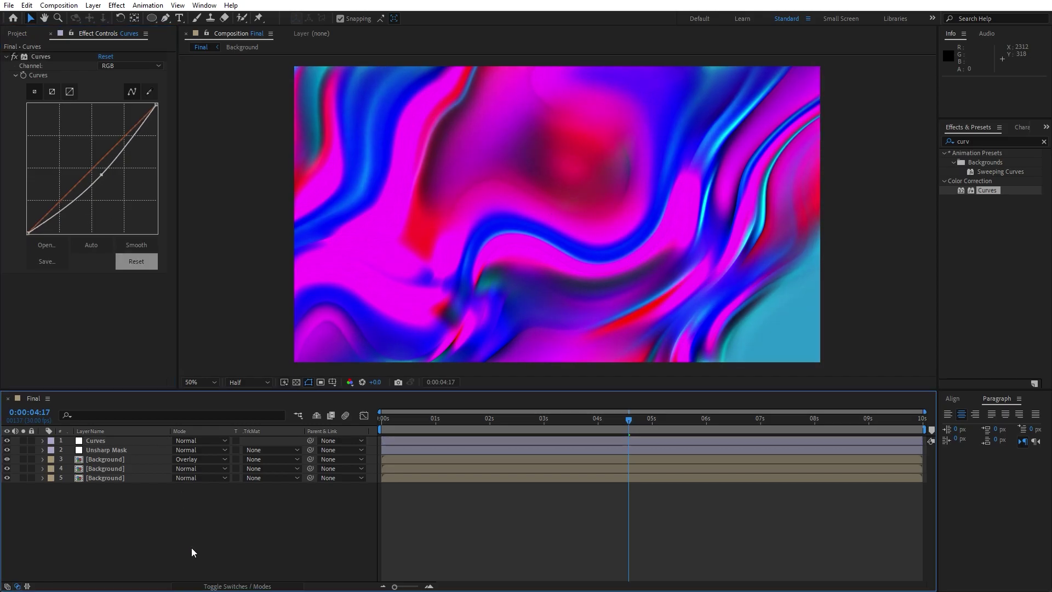
key(space)
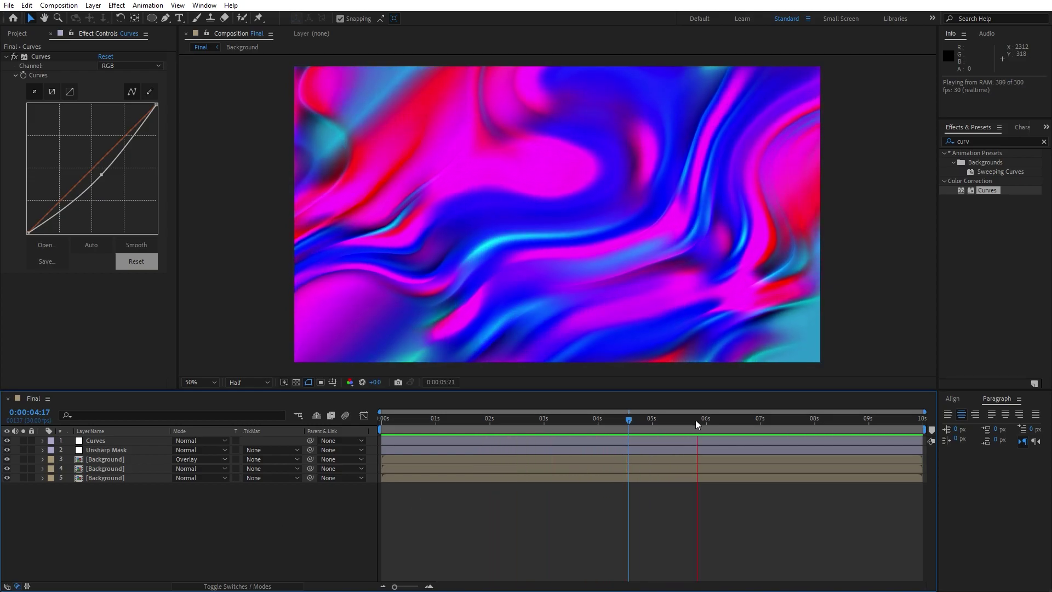
drag(542, 423, 596, 422)
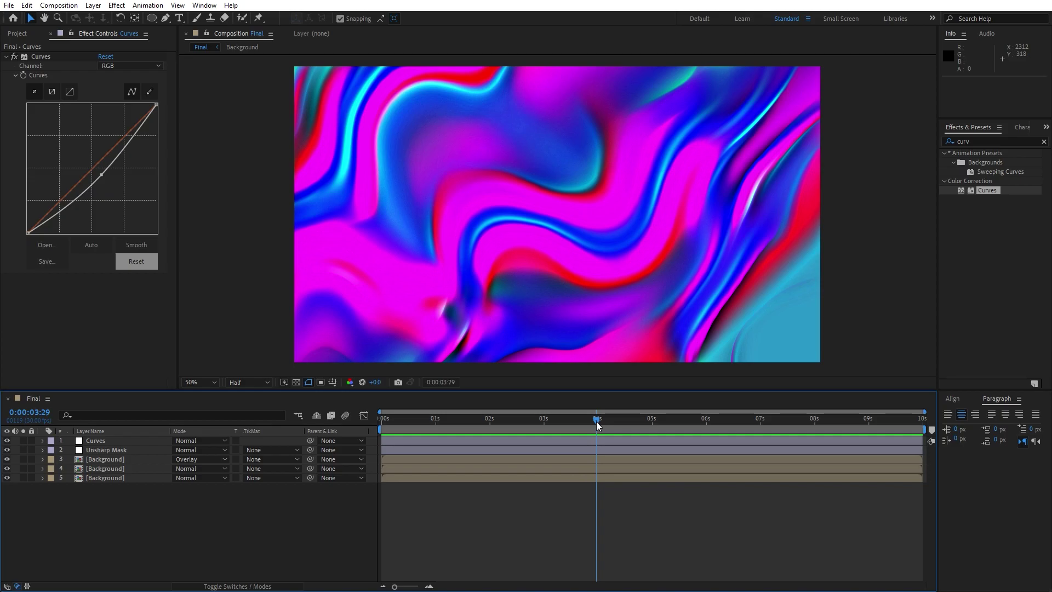
drag(595, 421, 473, 415)
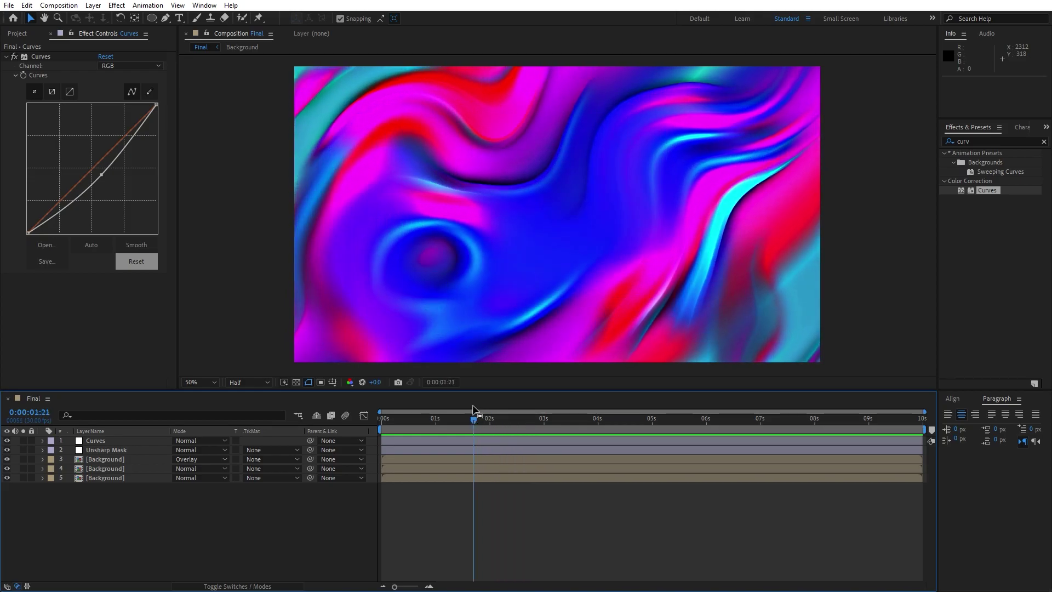